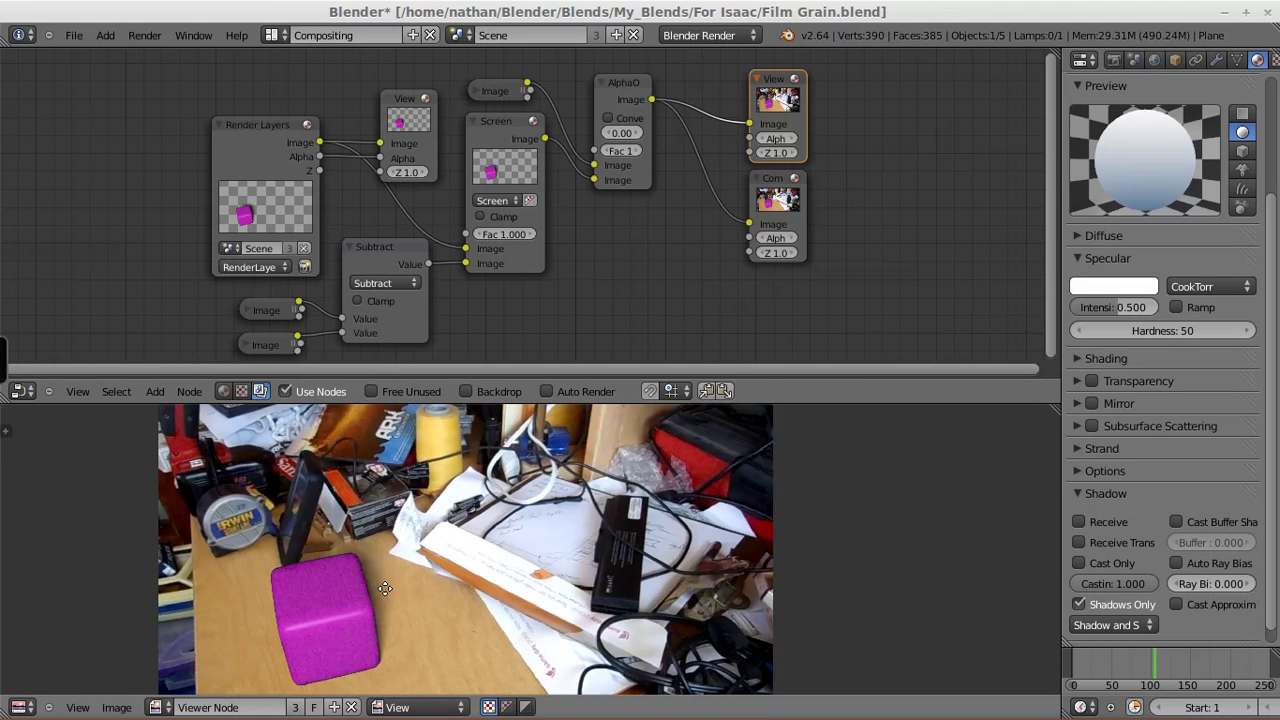
Feed the raw render into AlphaOver, then reconnect the Screen result as its foreground
middle_drag(380, 620, 502, 571)
scroll(541, 566, down, 1)
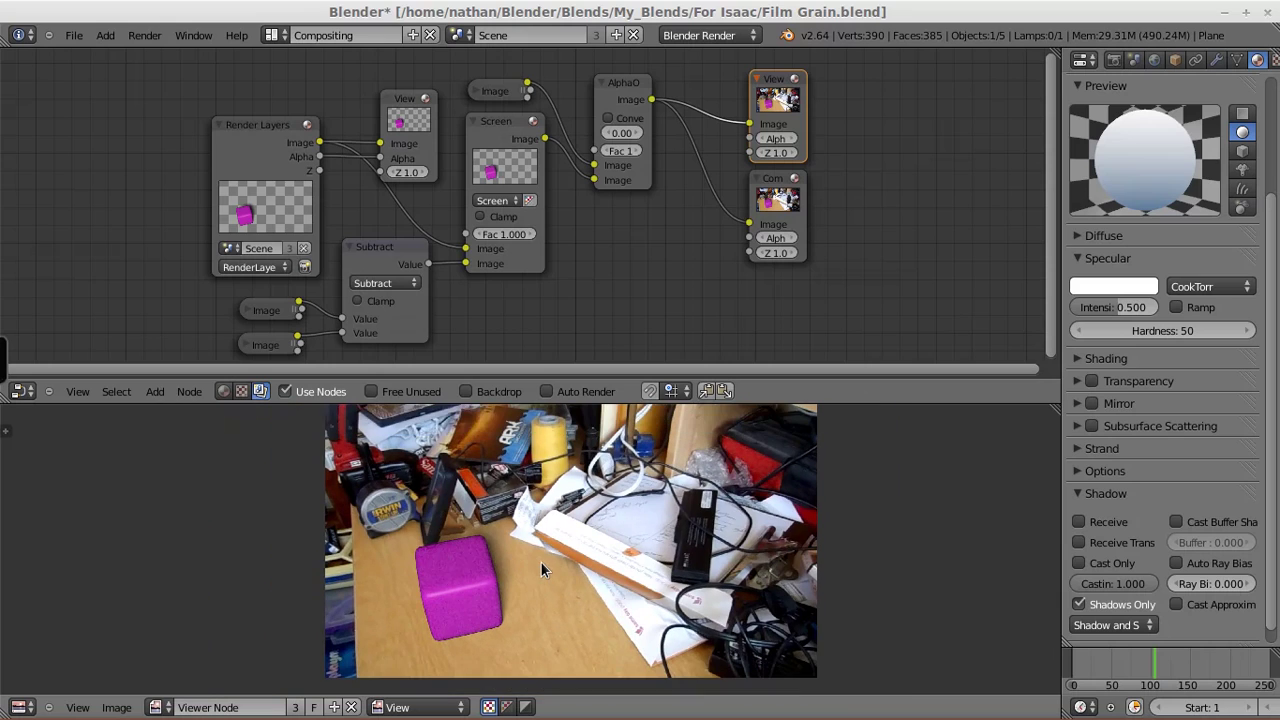
scroll(451, 581, up, 1)
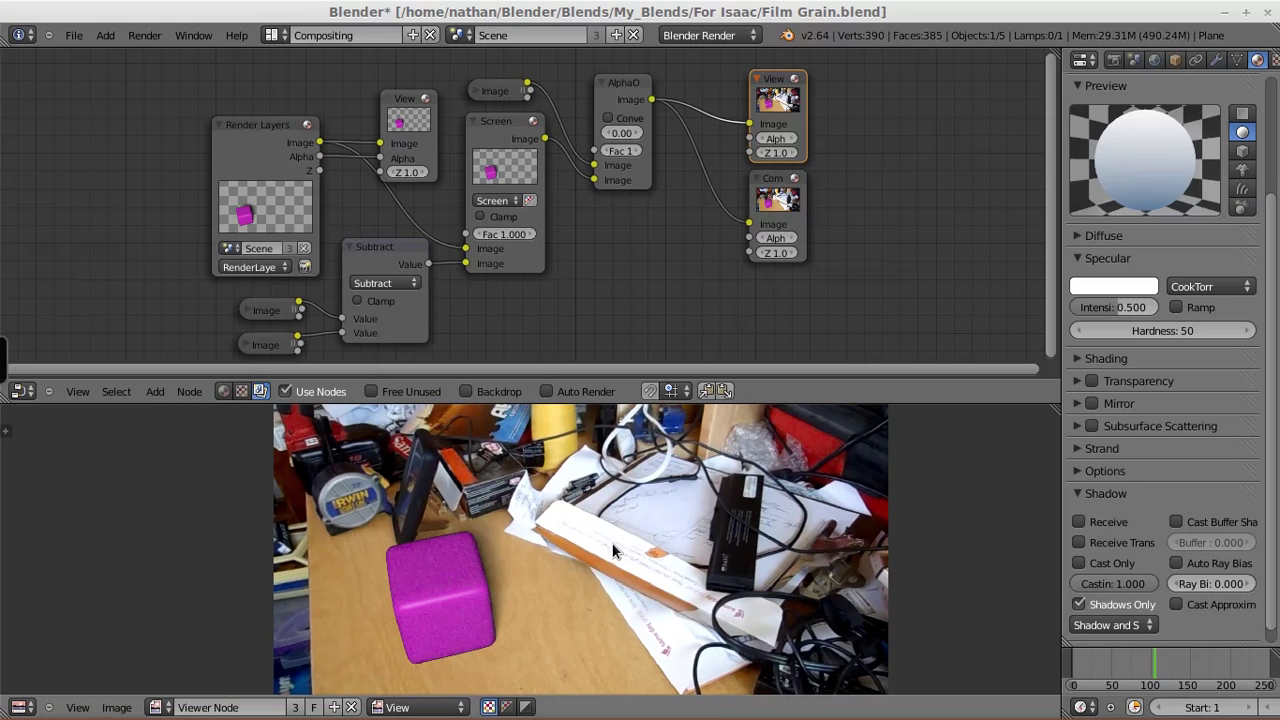
middle_drag(615, 547, 594, 521)
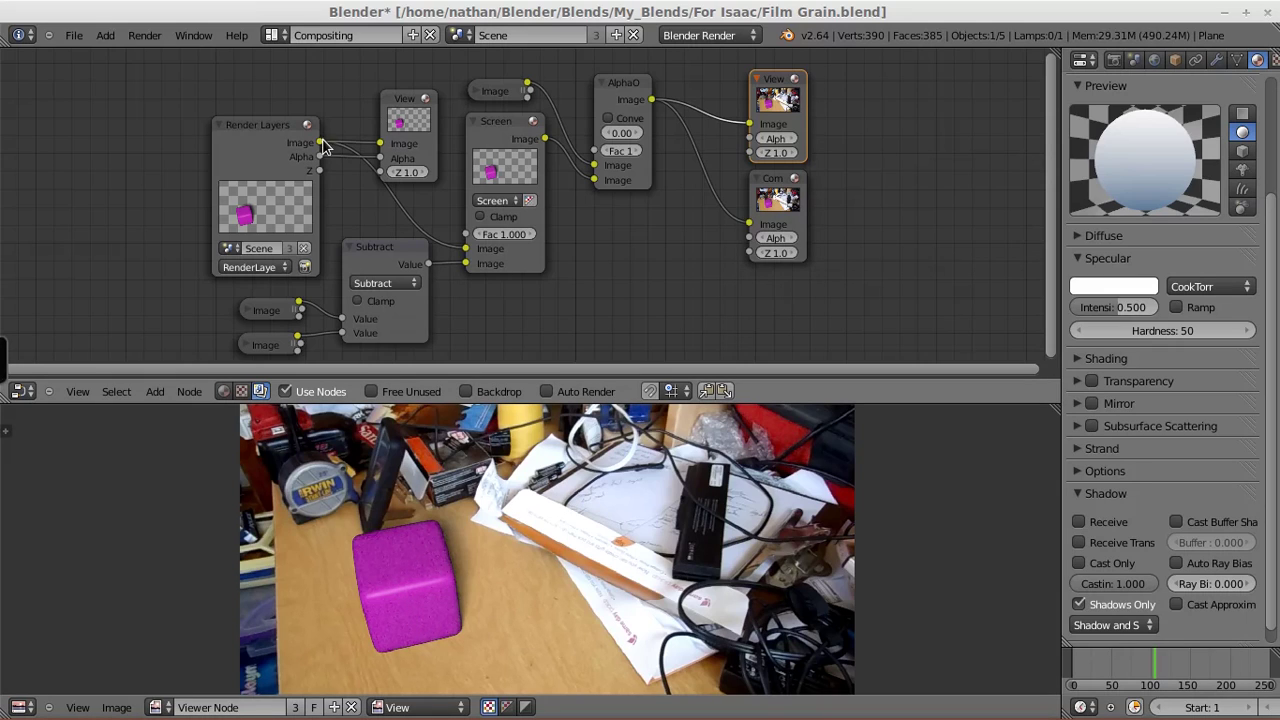
drag(319, 142, 594, 180)
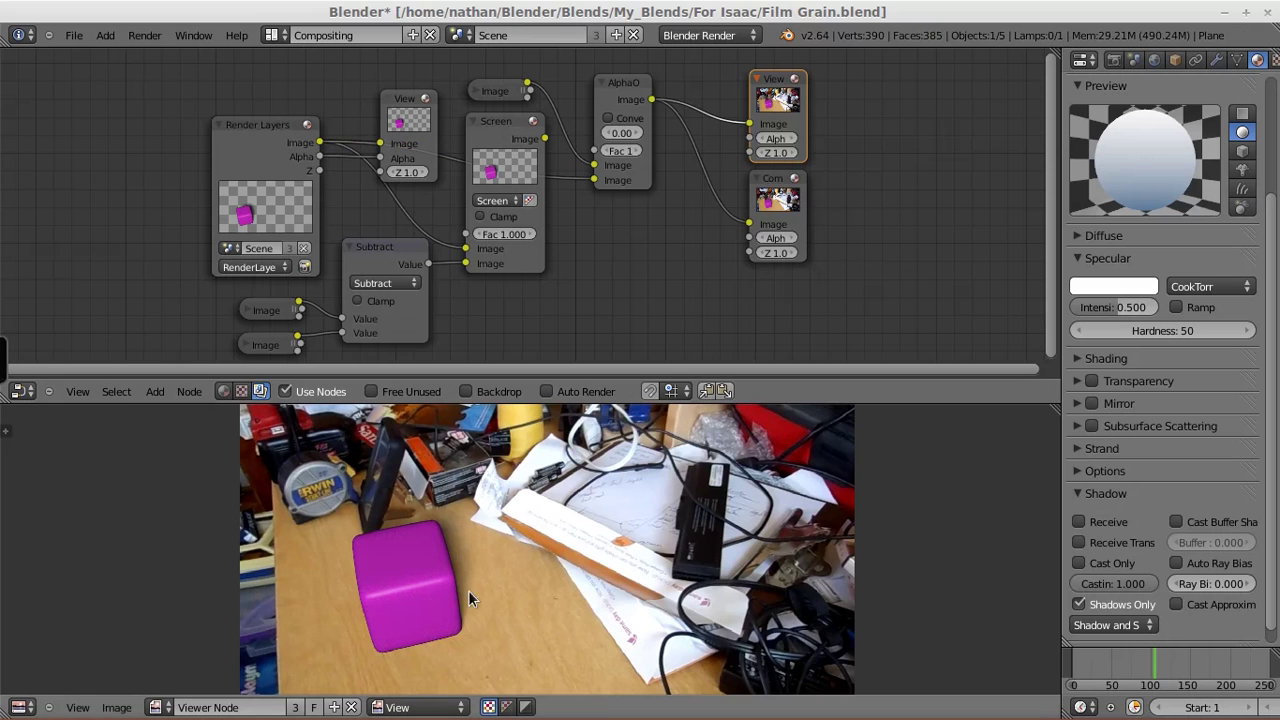
scroll(418, 606, up, 4)
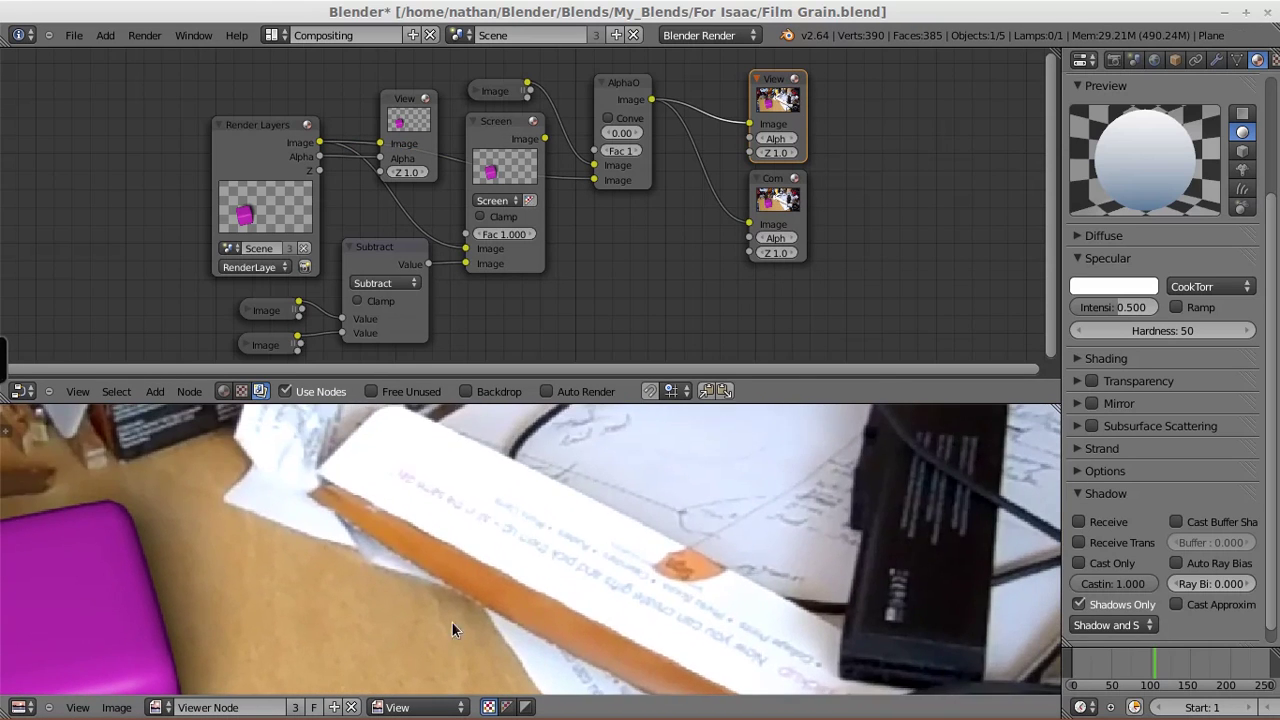
middle_drag(393, 563, 345, 590)
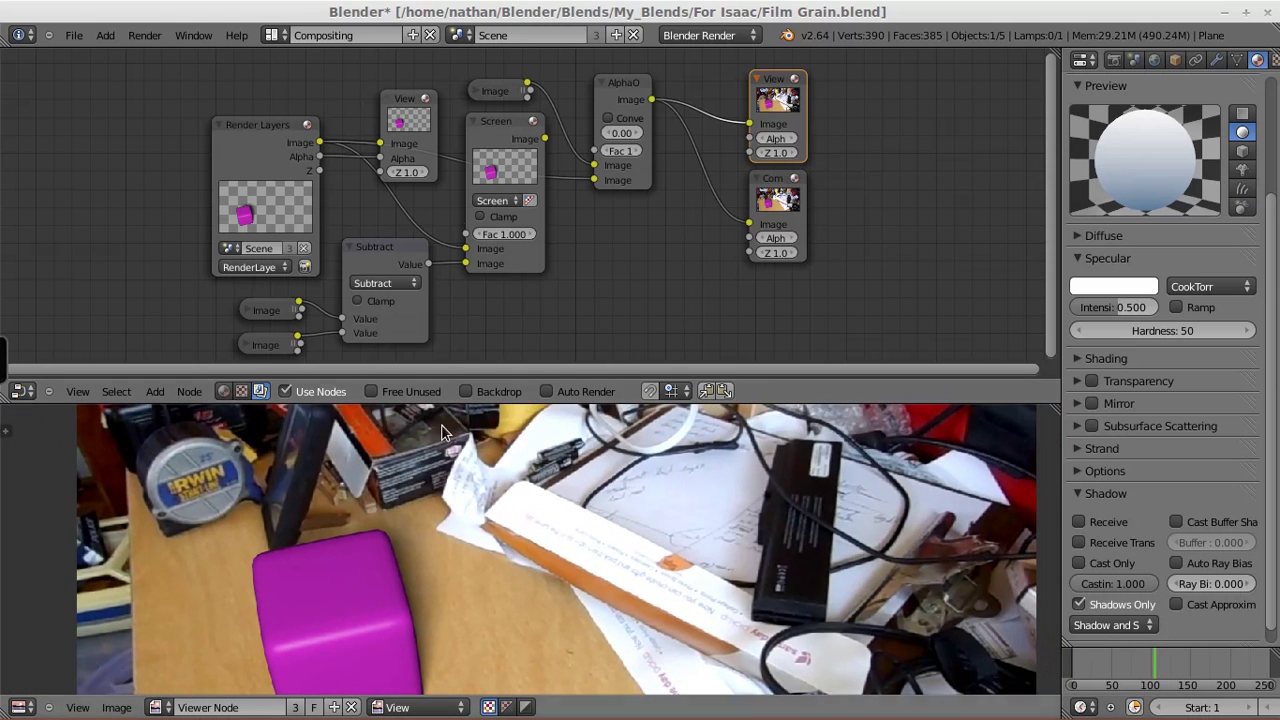
drag(547, 145, 594, 180)
middle_drag(328, 605, 367, 568)
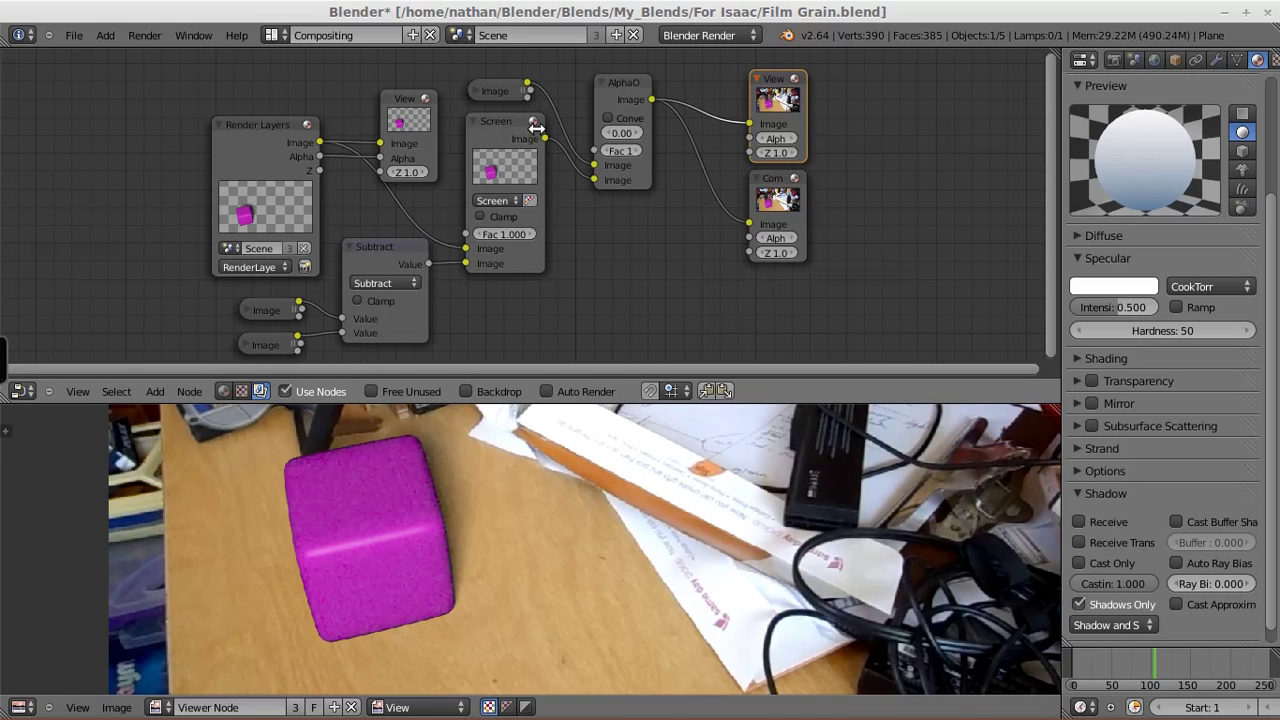
Move the existing nodes out of view and add a Render Layers node
middle_drag(530, 128, 531, 309)
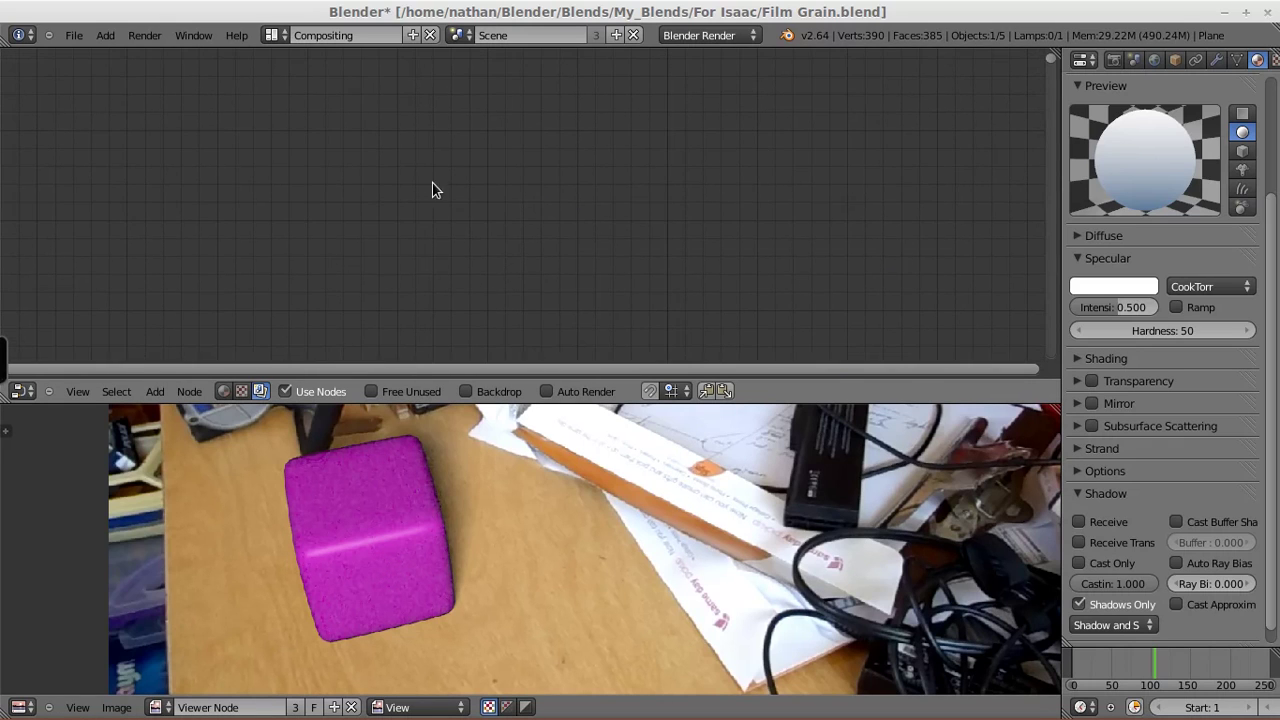
key(shift+a)
mouse_move(408, 132)
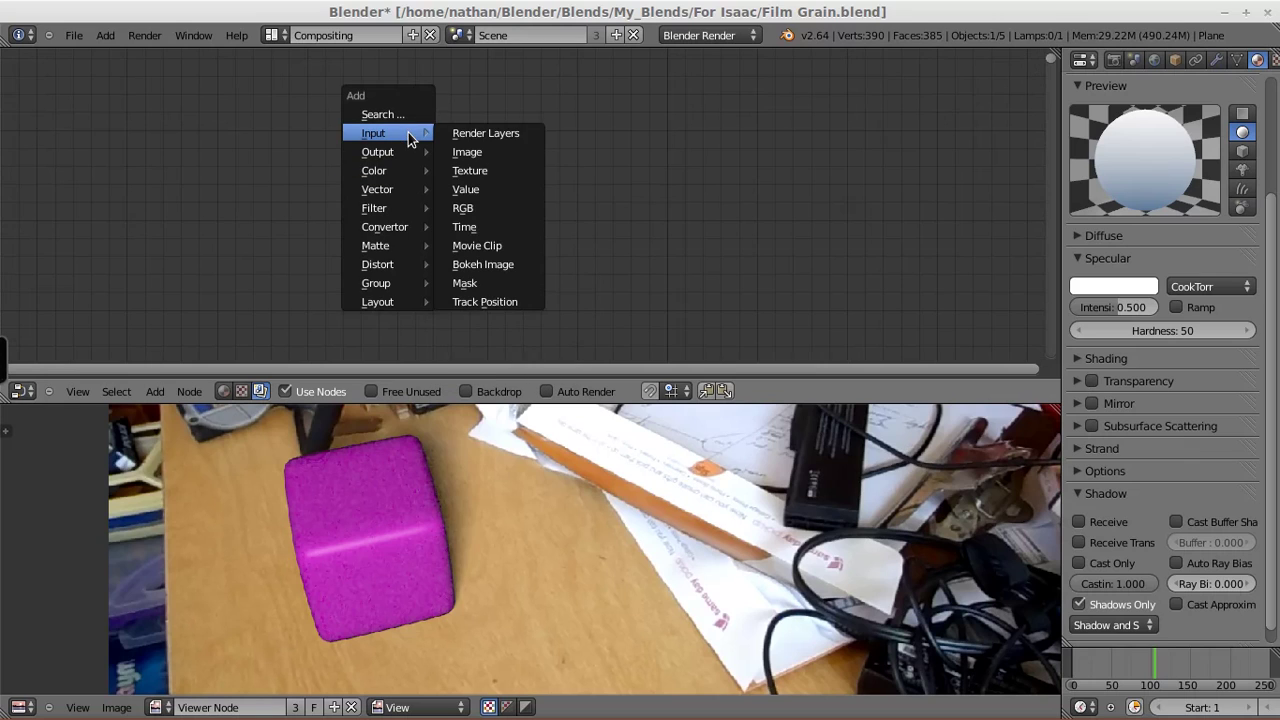
click(480, 133)
click(319, 130)
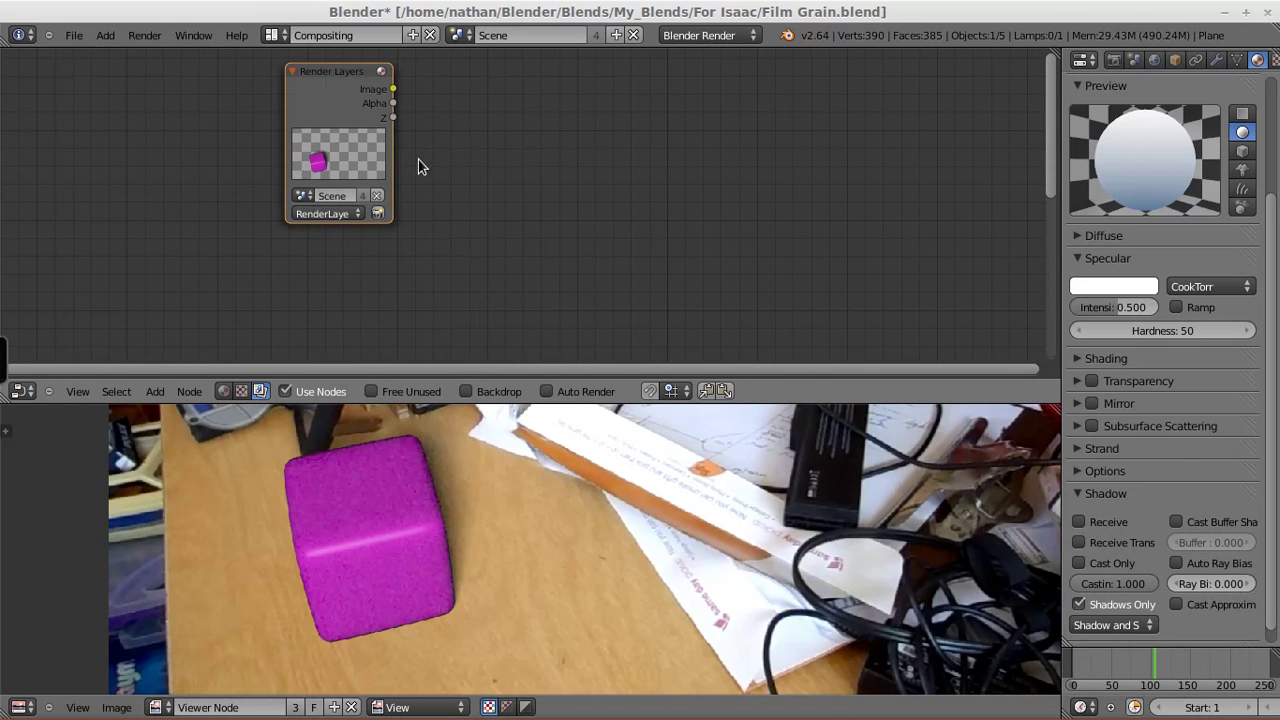
Add an Image node loading DSCN2552.MOV with Cyclic and Auto-Refresh enabled
key(shift+a)
mouse_move(496, 172)
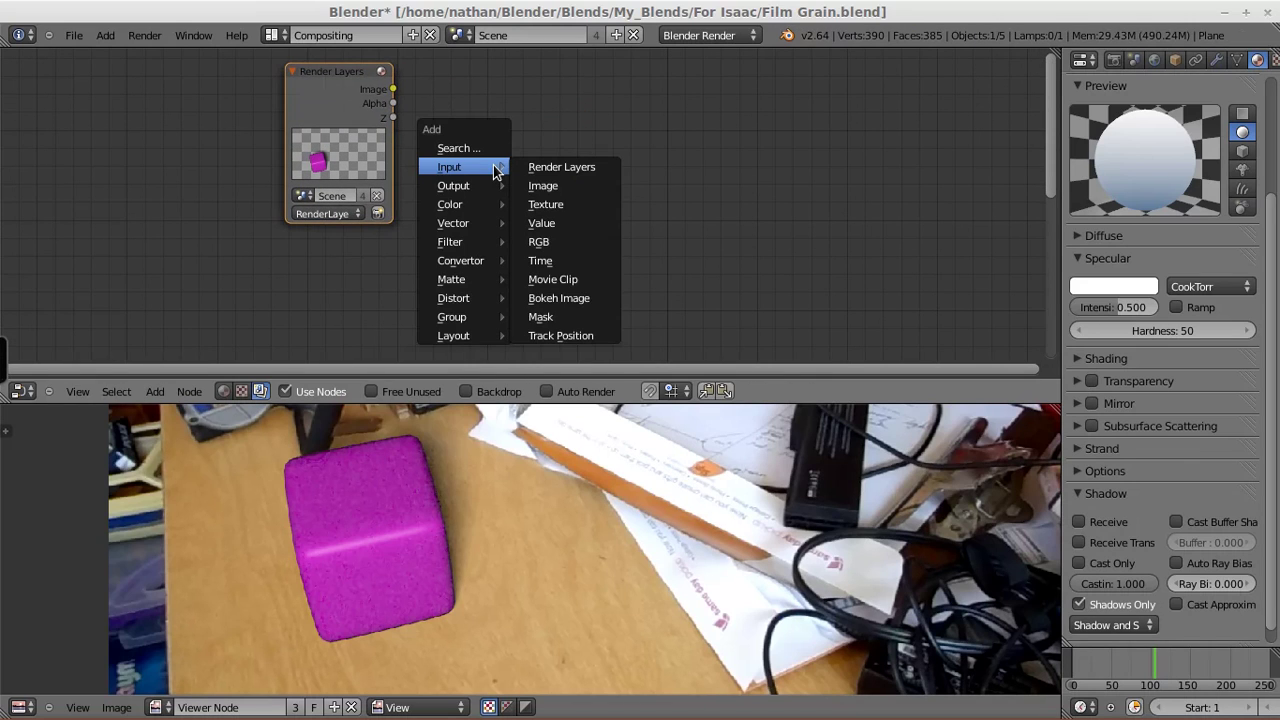
click(545, 186)
click(210, 160)
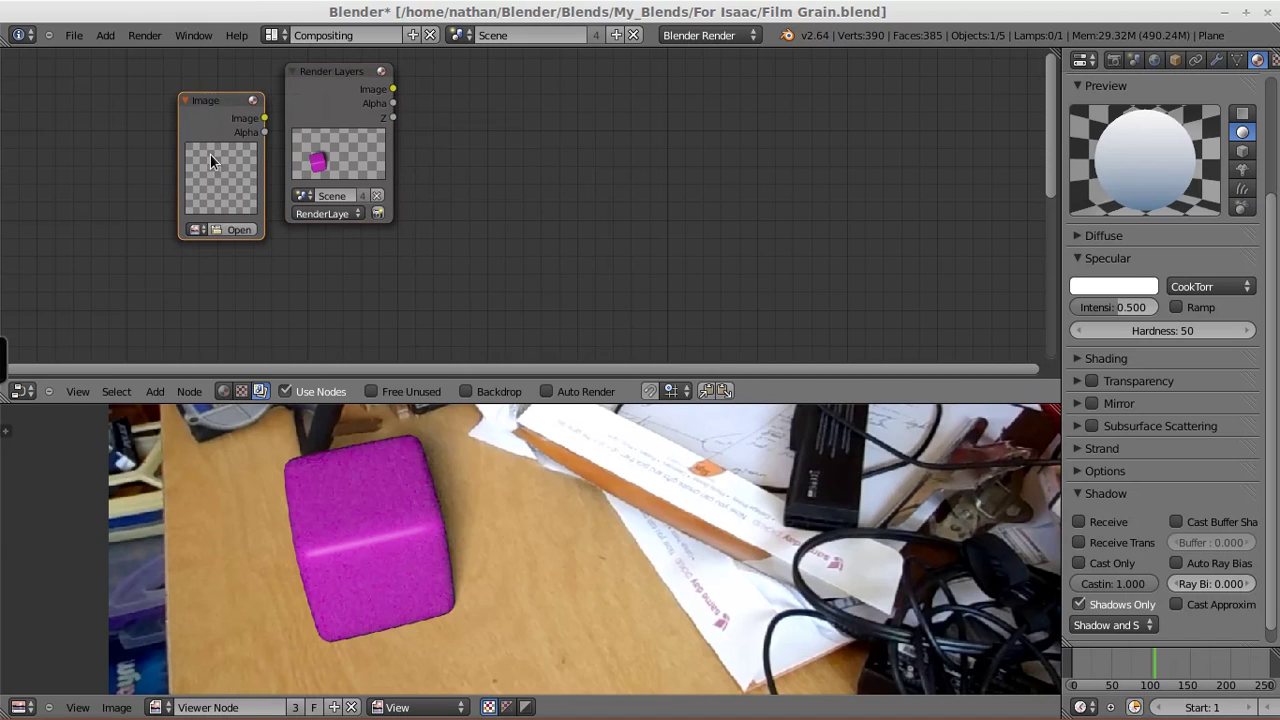
click(198, 229)
click(235, 254)
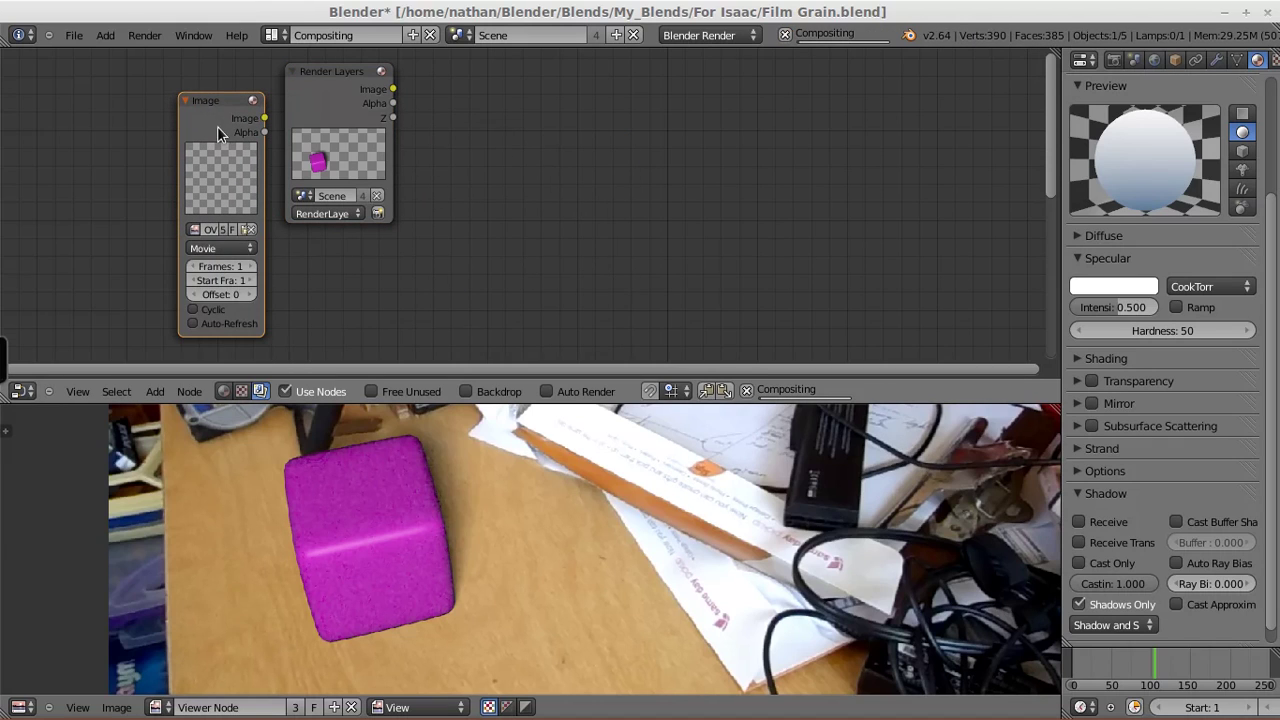
drag(218, 124, 153, 112)
click(128, 297)
click(128, 311)
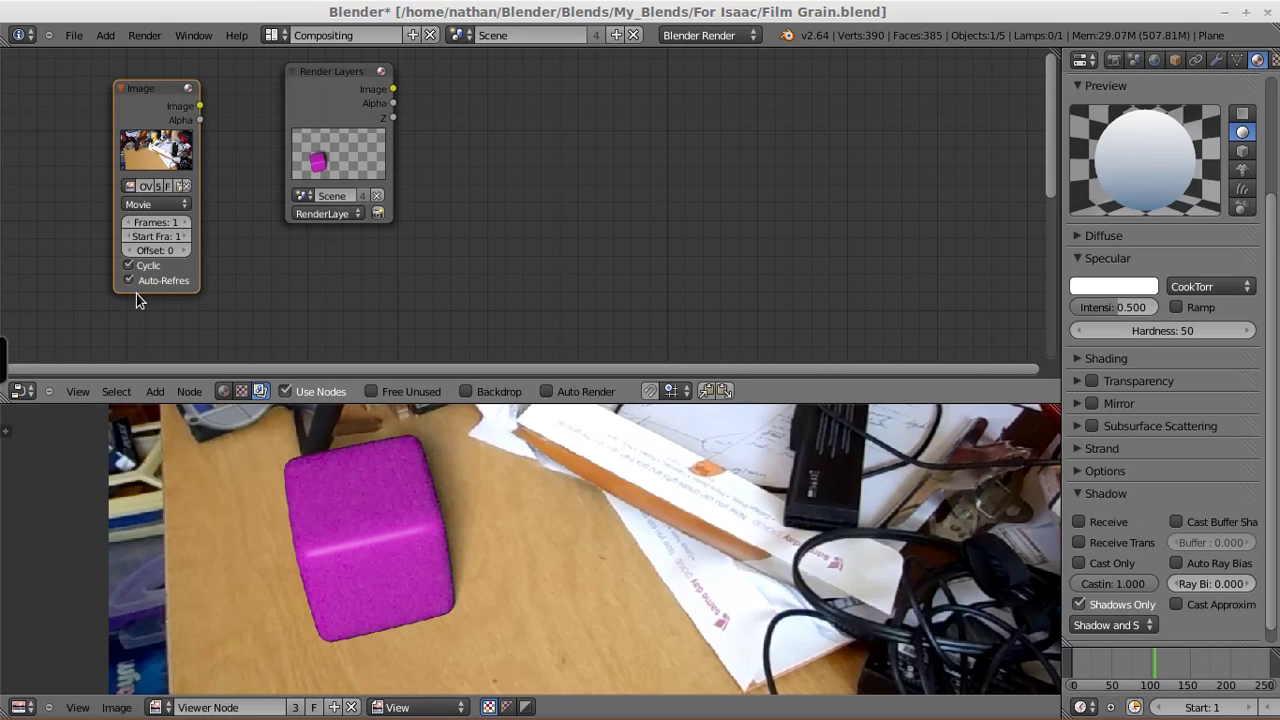
Set the footage Image node's Frames to 5
scroll(144, 280, up, 2)
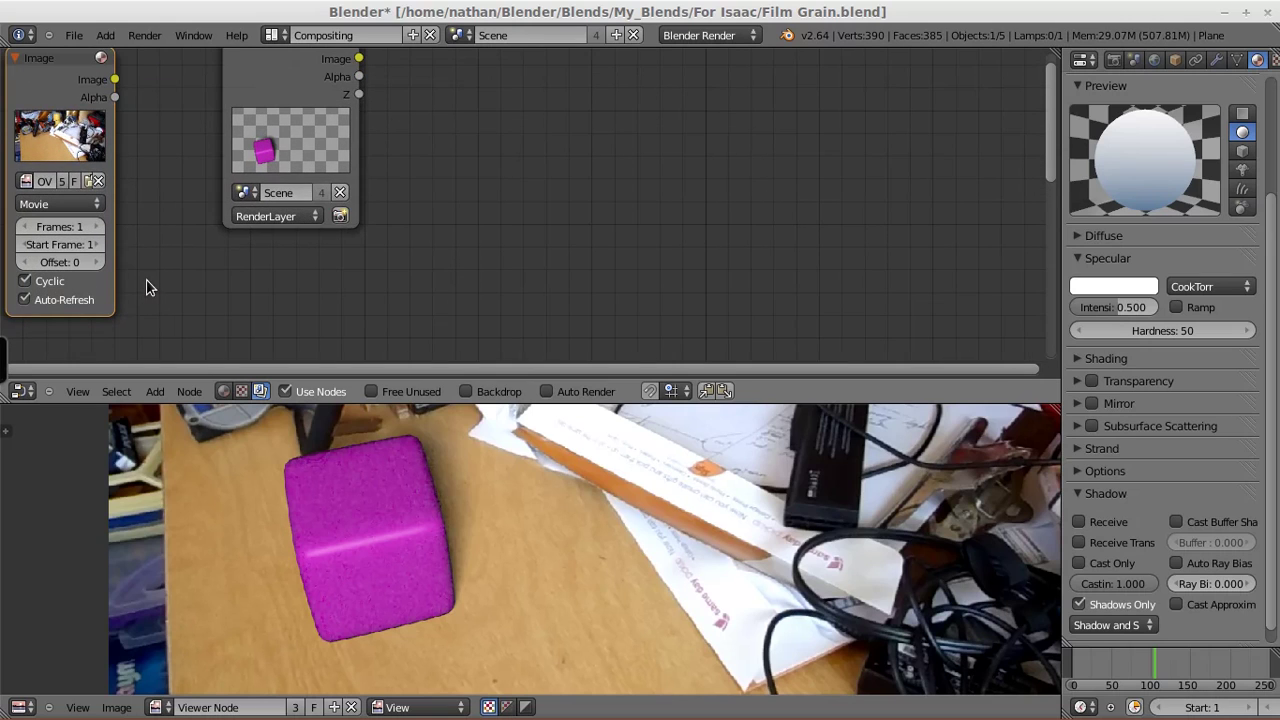
middle_drag(131, 250, 266, 262)
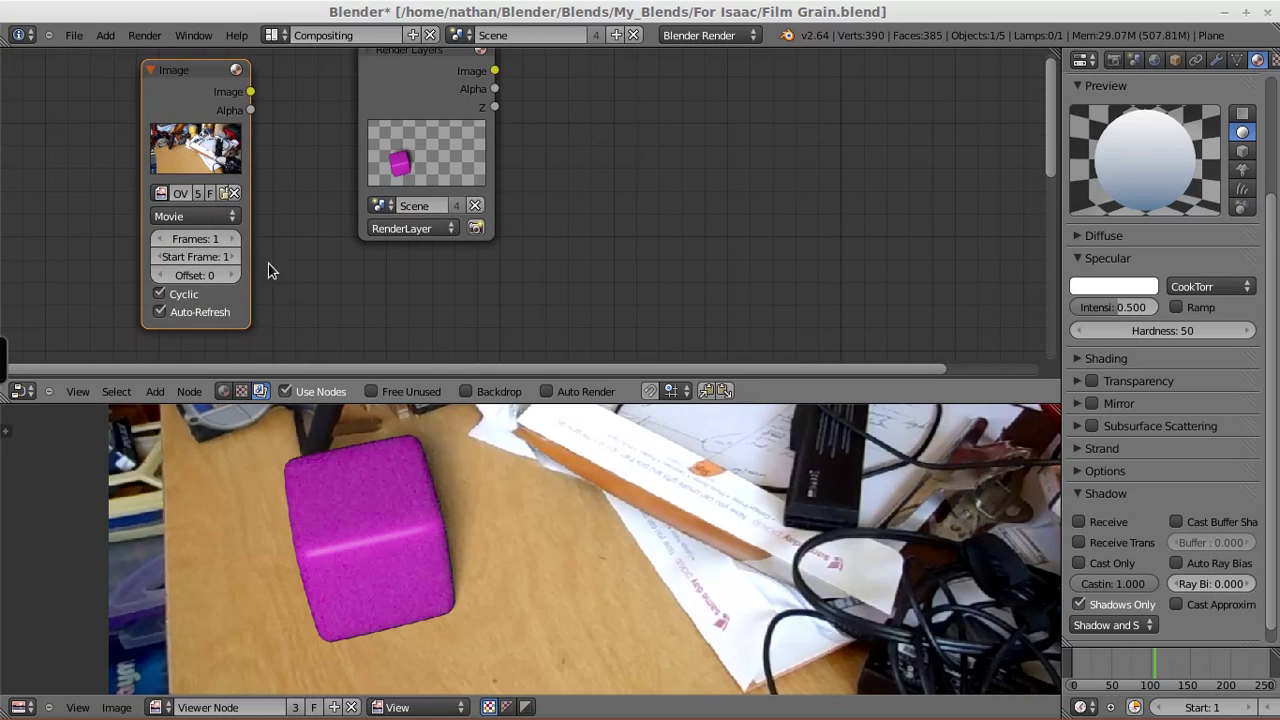
click(192, 240)
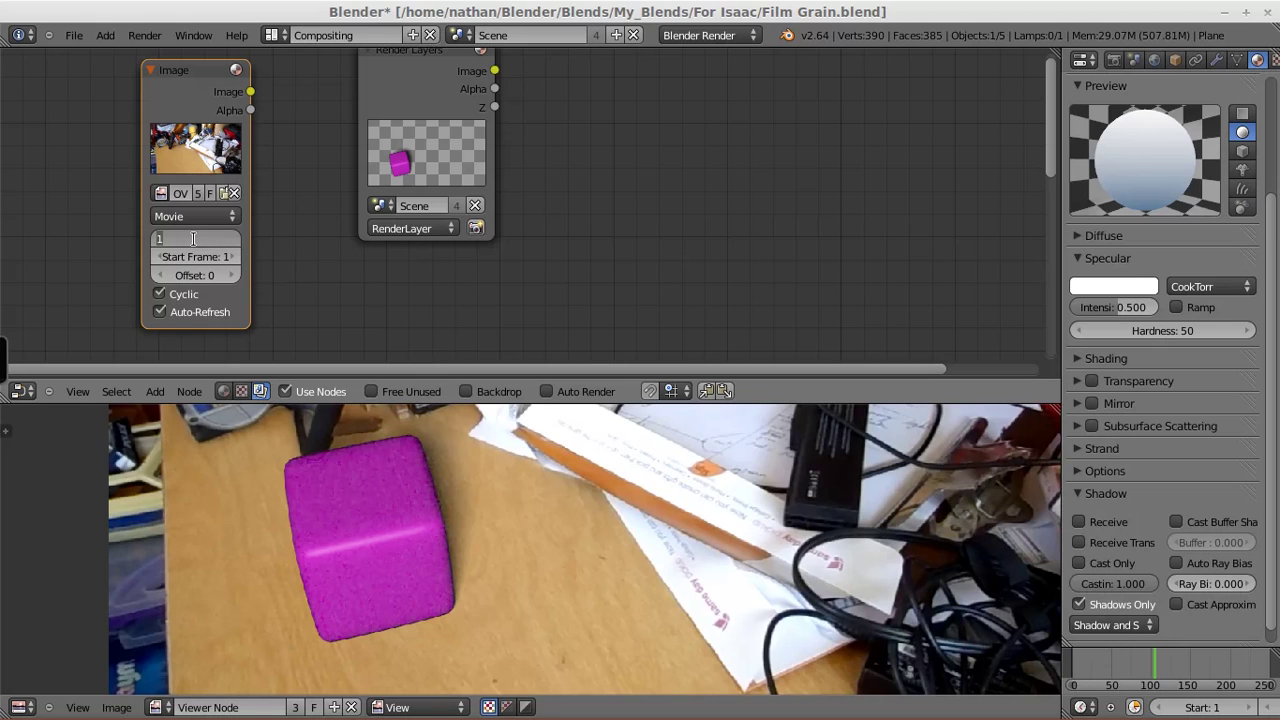
key(Return)
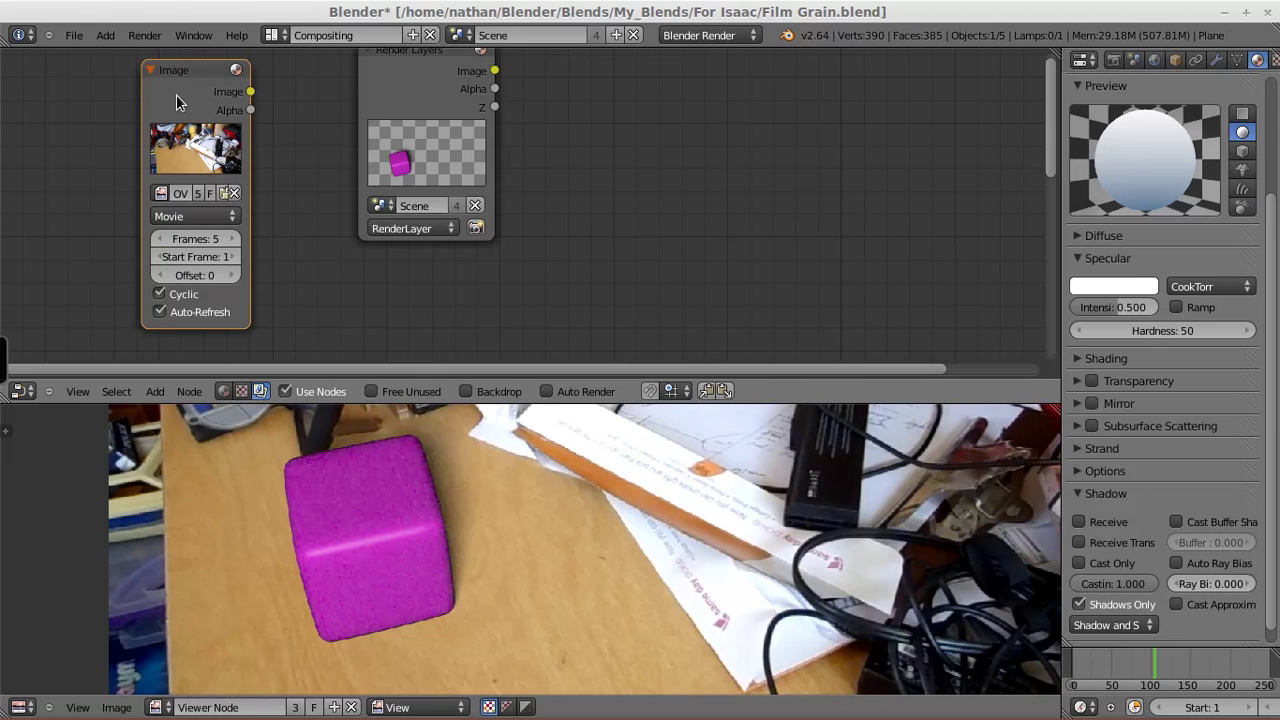
drag(169, 95, 106, 98)
Duplicate the Image node and give the copy 25 frames starting at frame 3
key(shift+d)
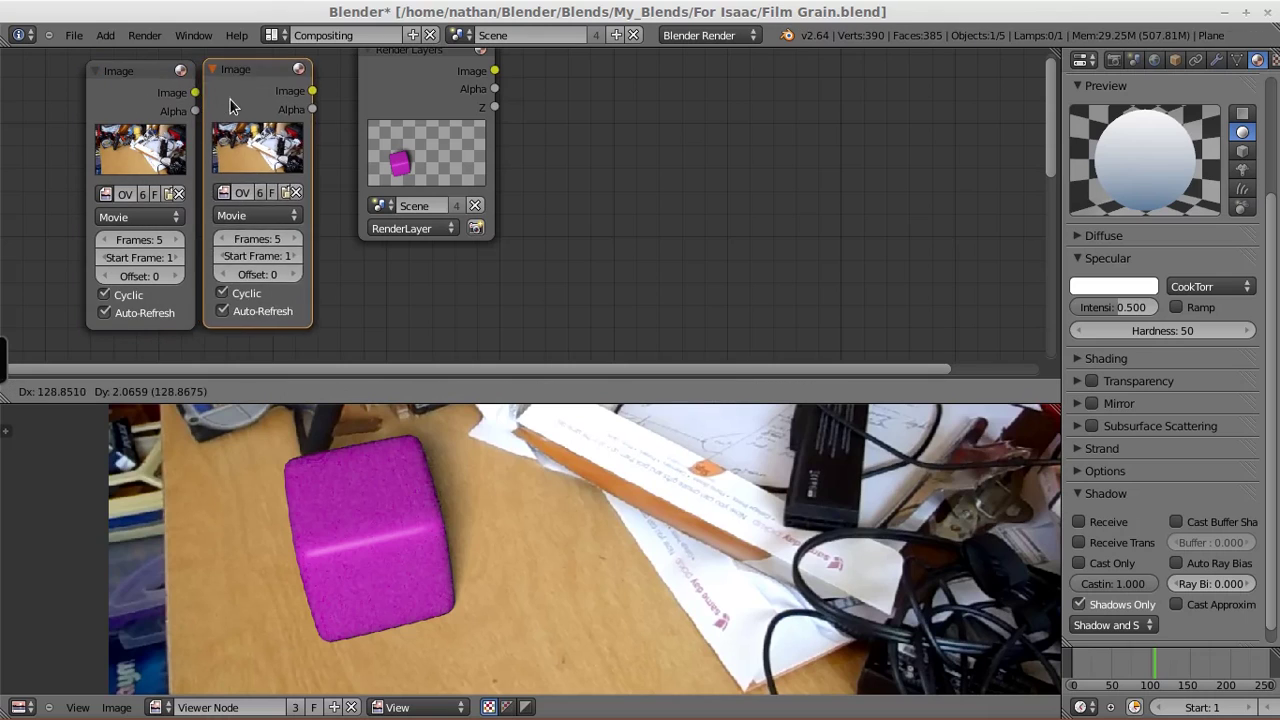
click(241, 102)
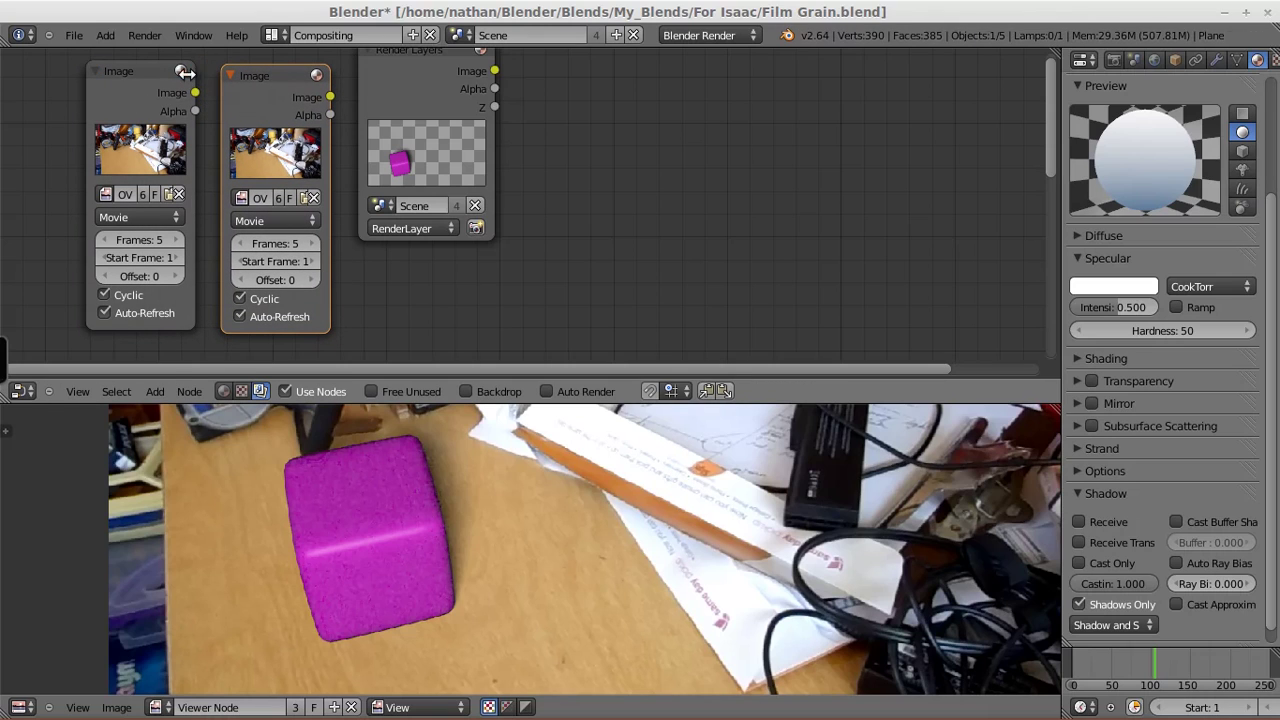
click(263, 245)
text(25)
key(Return)
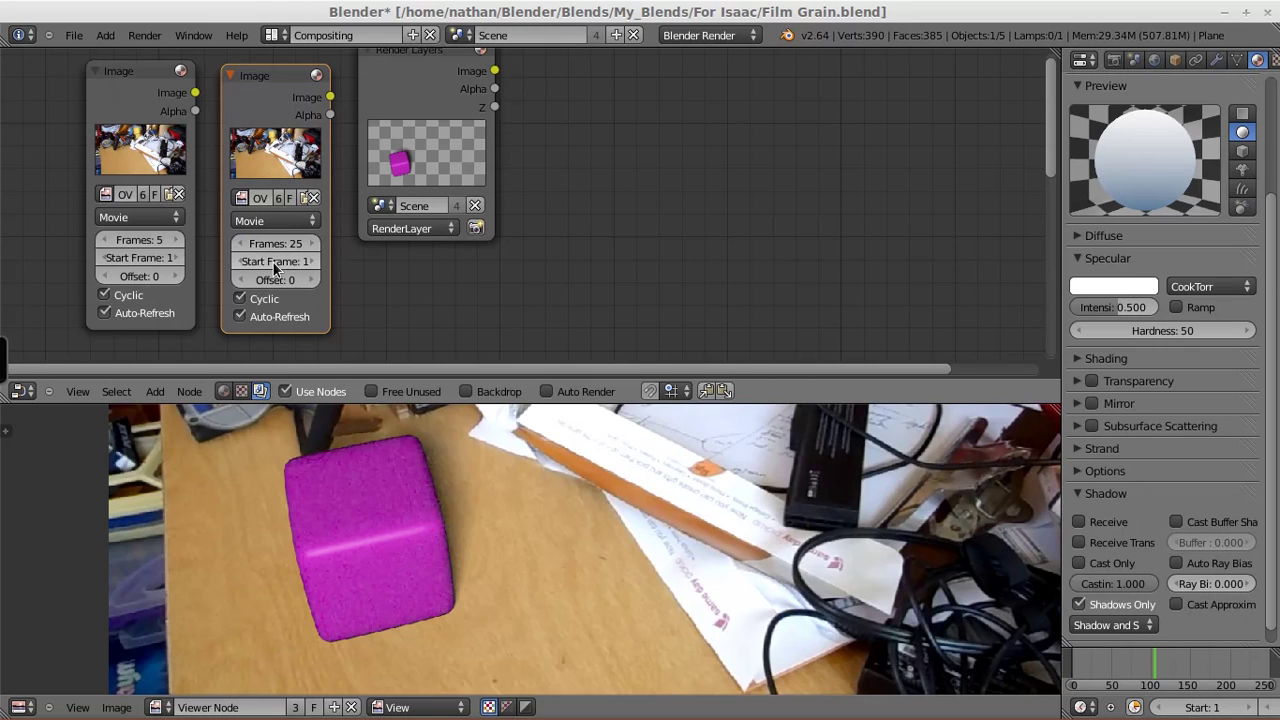
click(273, 263)
text(3)
key(Return)
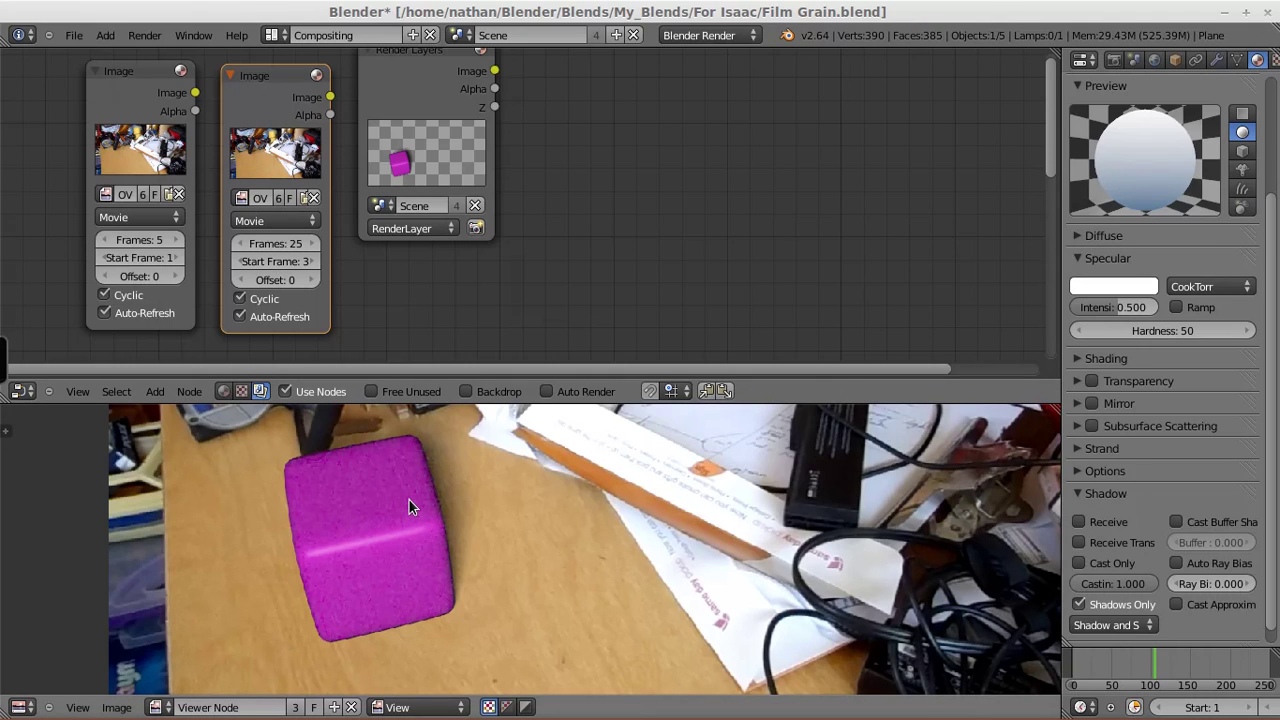
Collapse both Image nodes and stack the copy under the original
click(97, 71)
click(230, 76)
drag(248, 83, 100, 111)
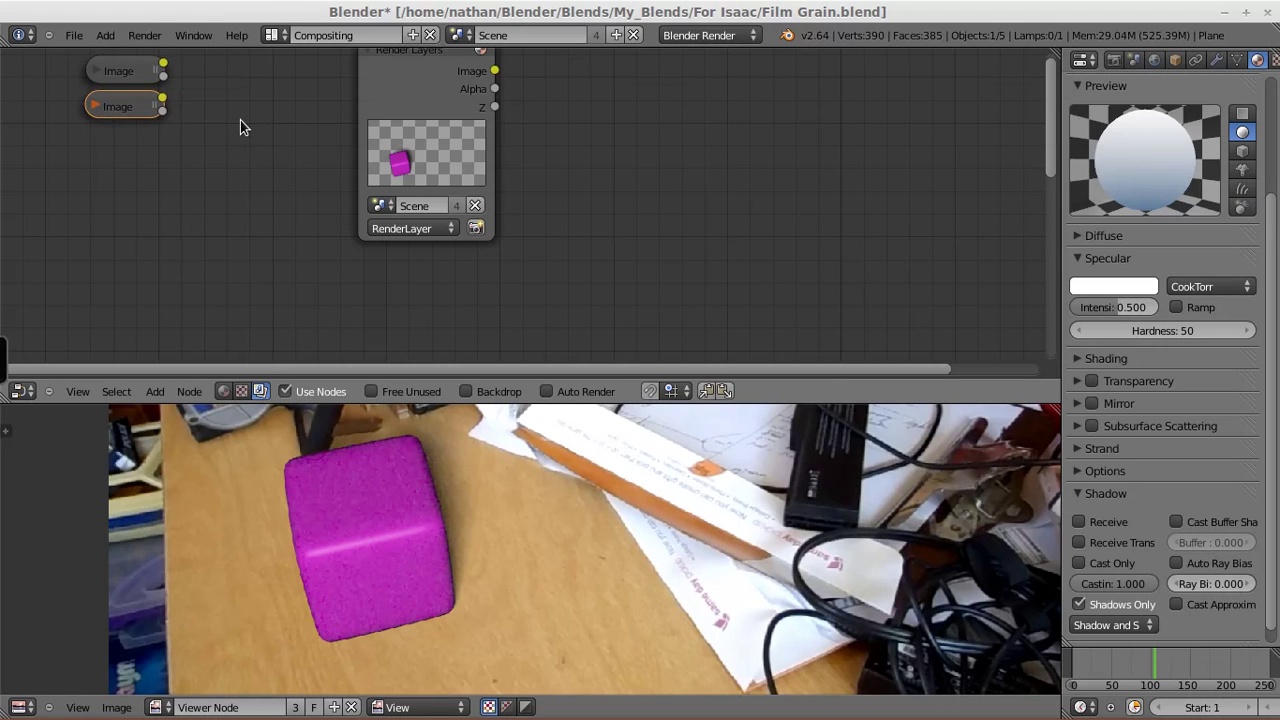
Add a Math node set to Subtract, fed by both Image nodes as its Value inputs
key(shift+a)
mouse_move(243, 122)
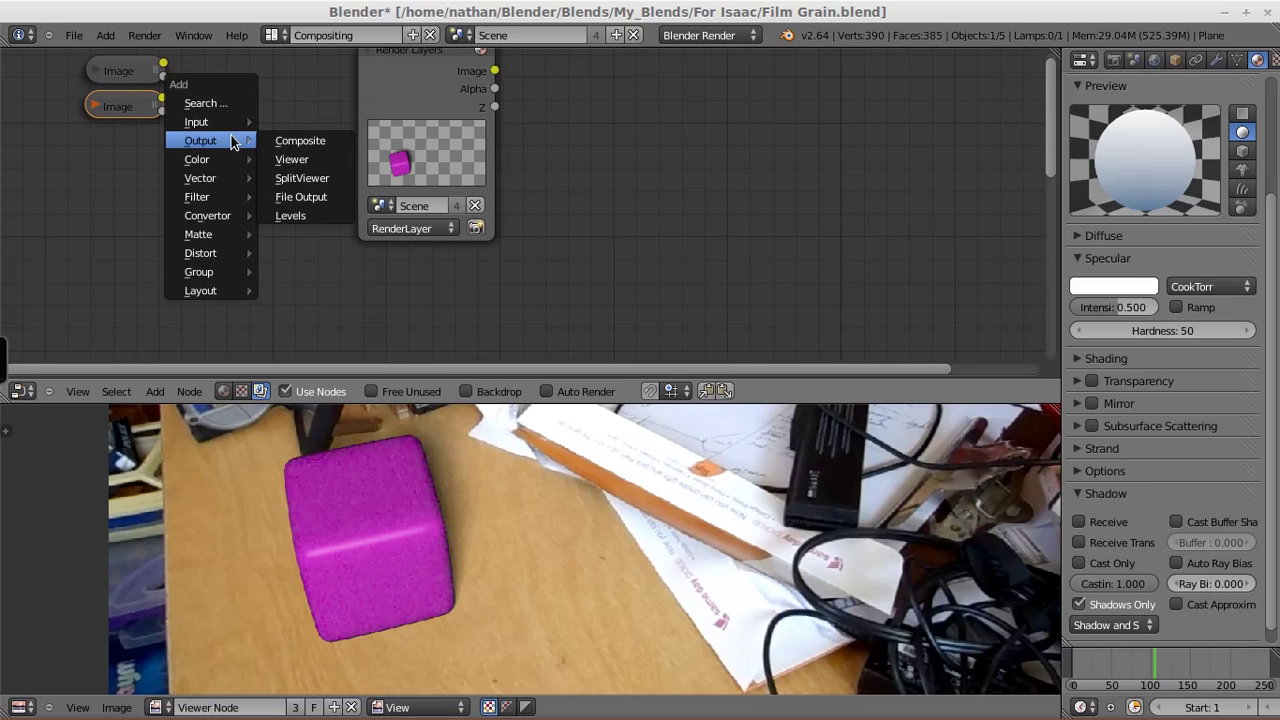
mouse_move(222, 177)
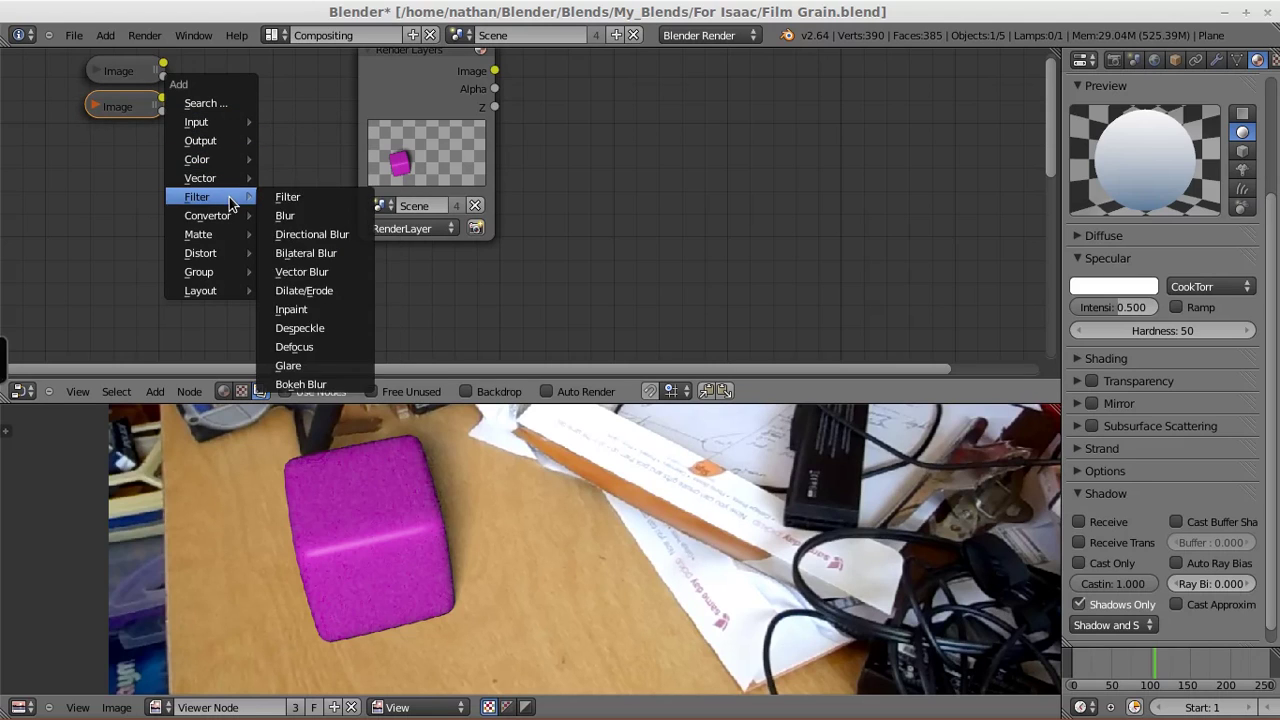
mouse_move(214, 221)
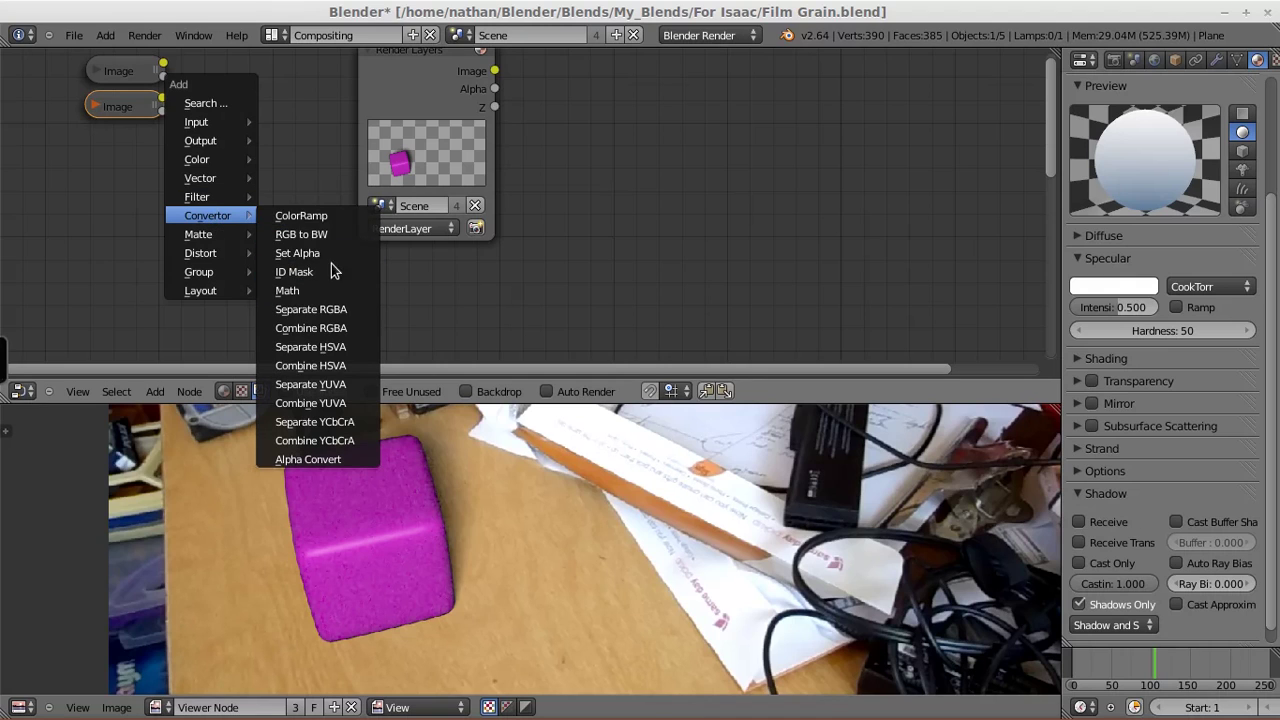
click(290, 290)
click(252, 62)
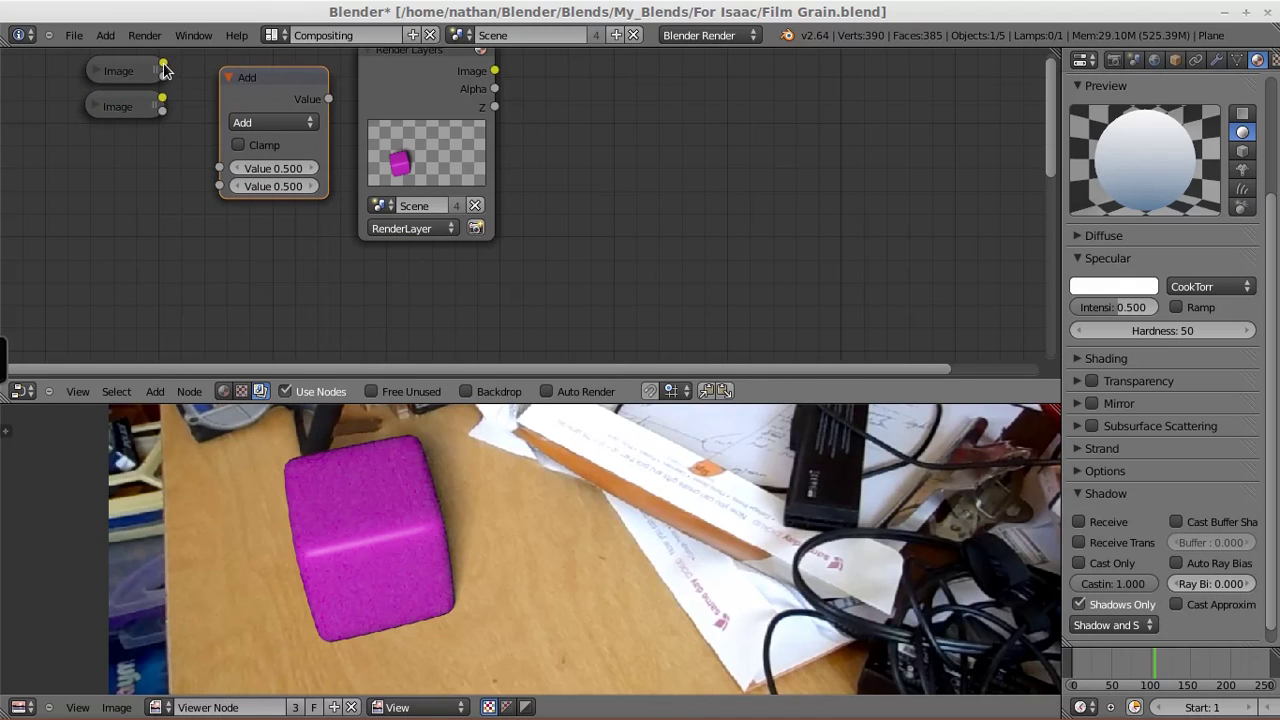
drag(163, 70, 219, 168)
drag(162, 106, 219, 185)
click(258, 121)
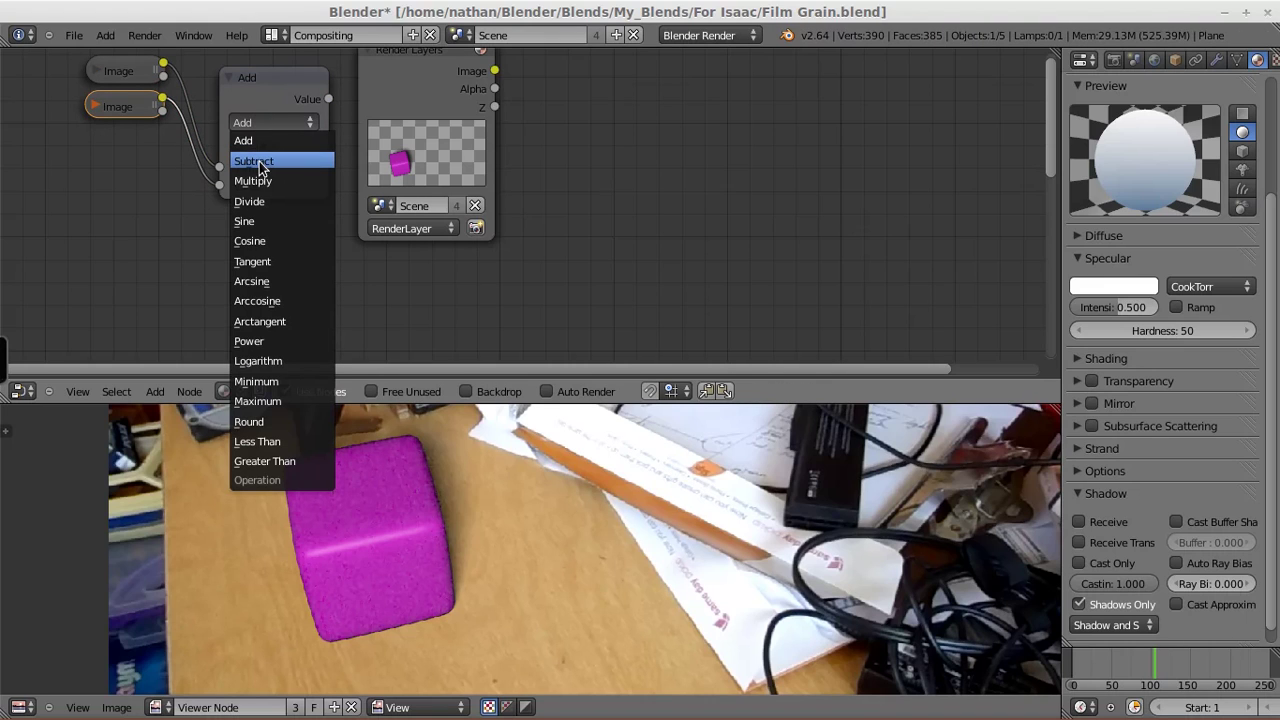
click(258, 162)
Stack the Image nodes left of Subtract and nudge Render Layers to the right
drag(132, 113, 148, 190)
drag(136, 79, 150, 155)
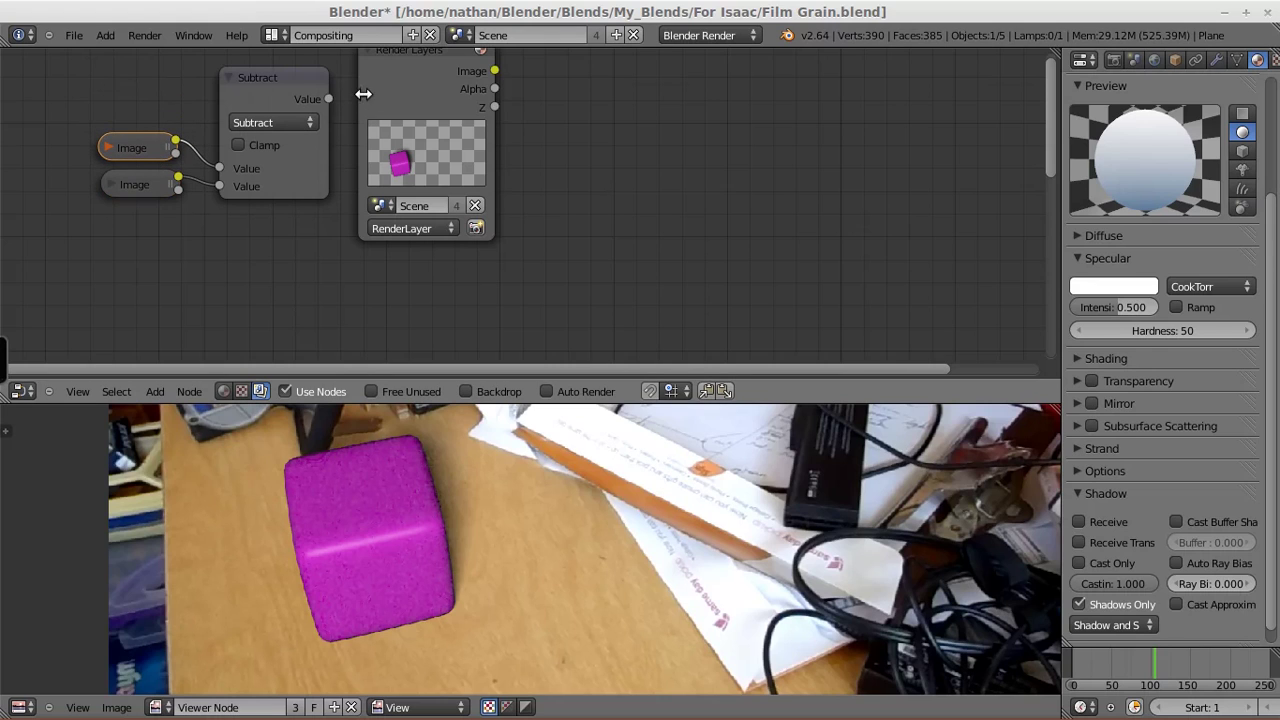
middle_drag(400, 85, 396, 104)
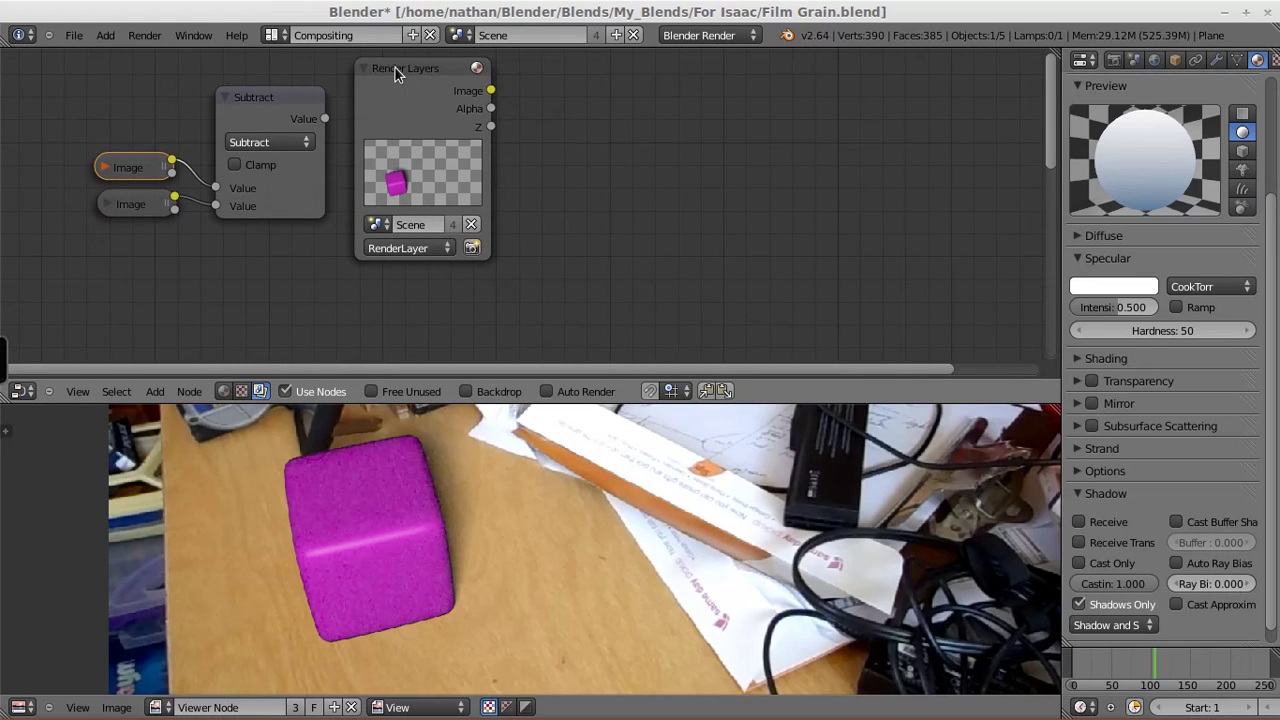
drag(394, 68, 423, 68)
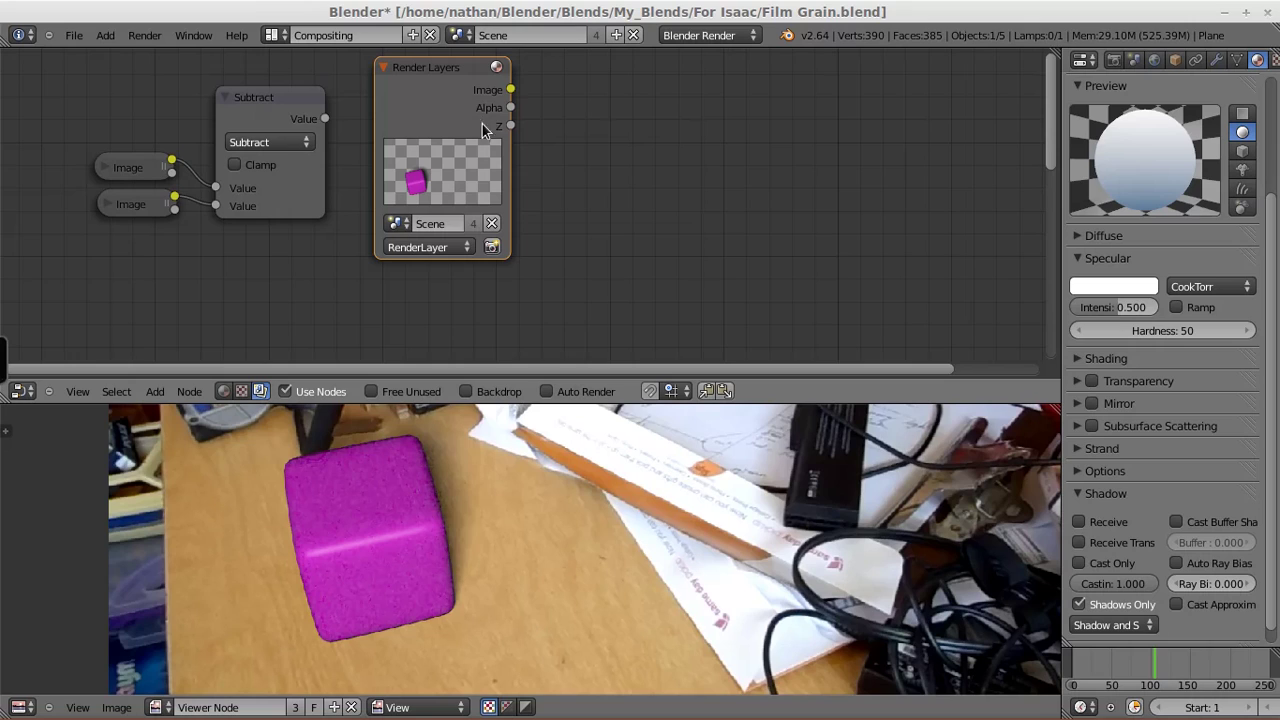
Add a Viewer node and place it on the right
key(shift+a)
mouse_move(498, 152)
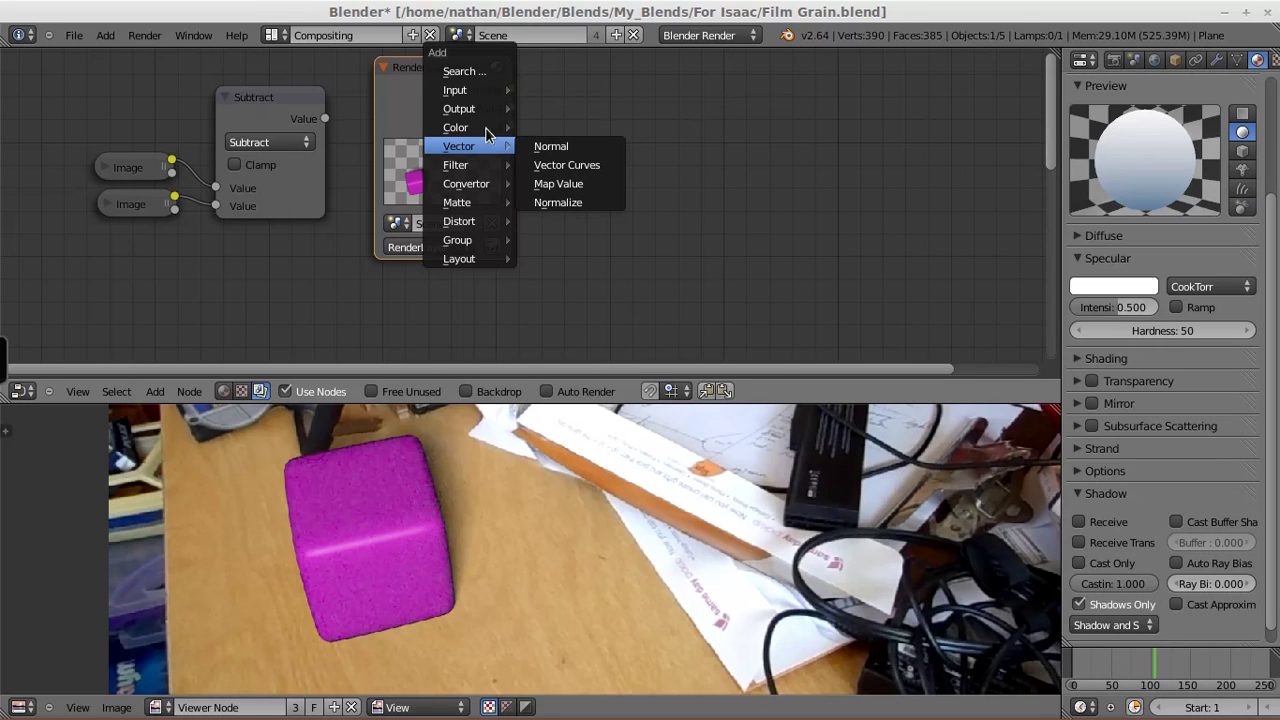
mouse_move(485, 103)
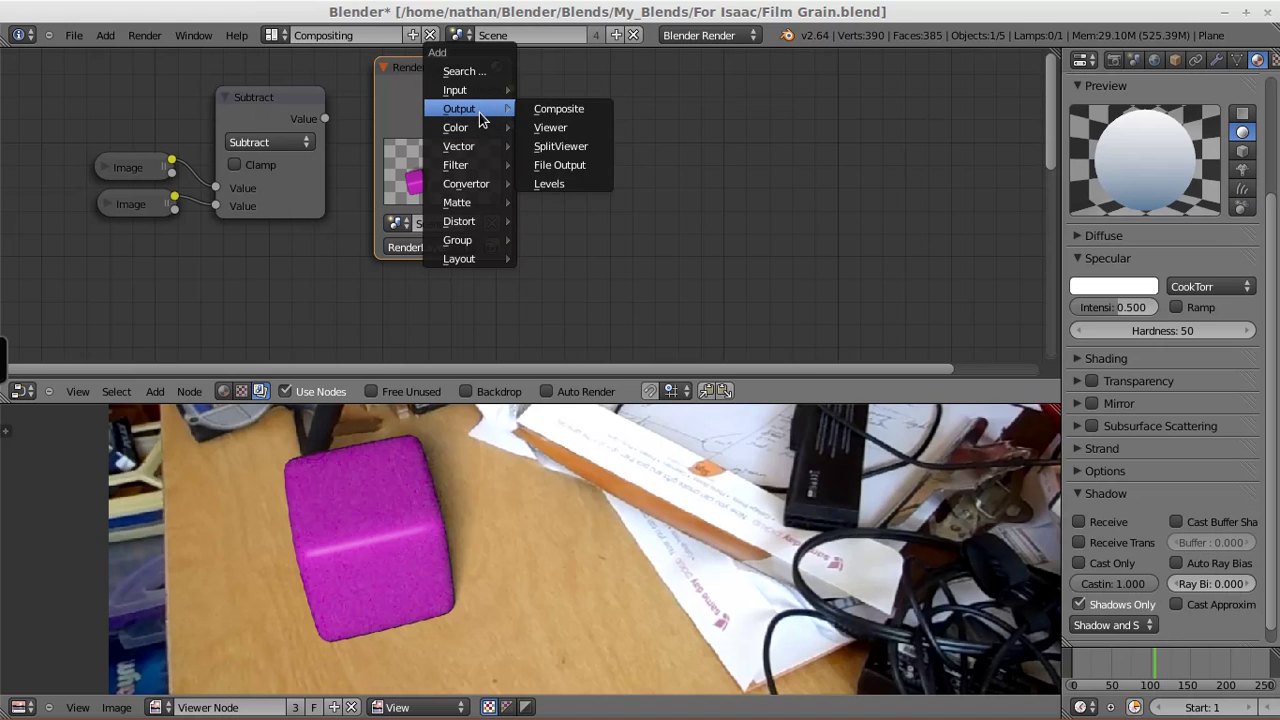
click(545, 128)
drag(563, 97, 762, 92)
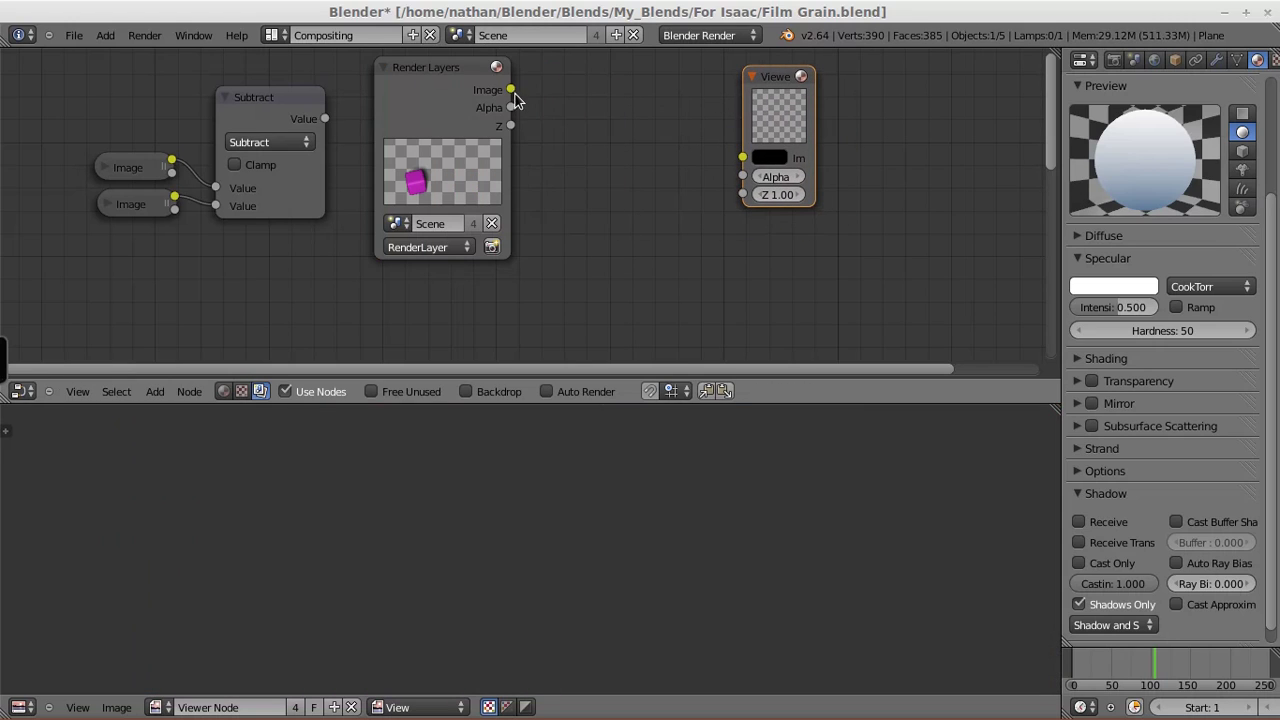
Duplicate the upper Image node, expand the copy and set its Frames to 200
click(141, 174)
key(shift+d)
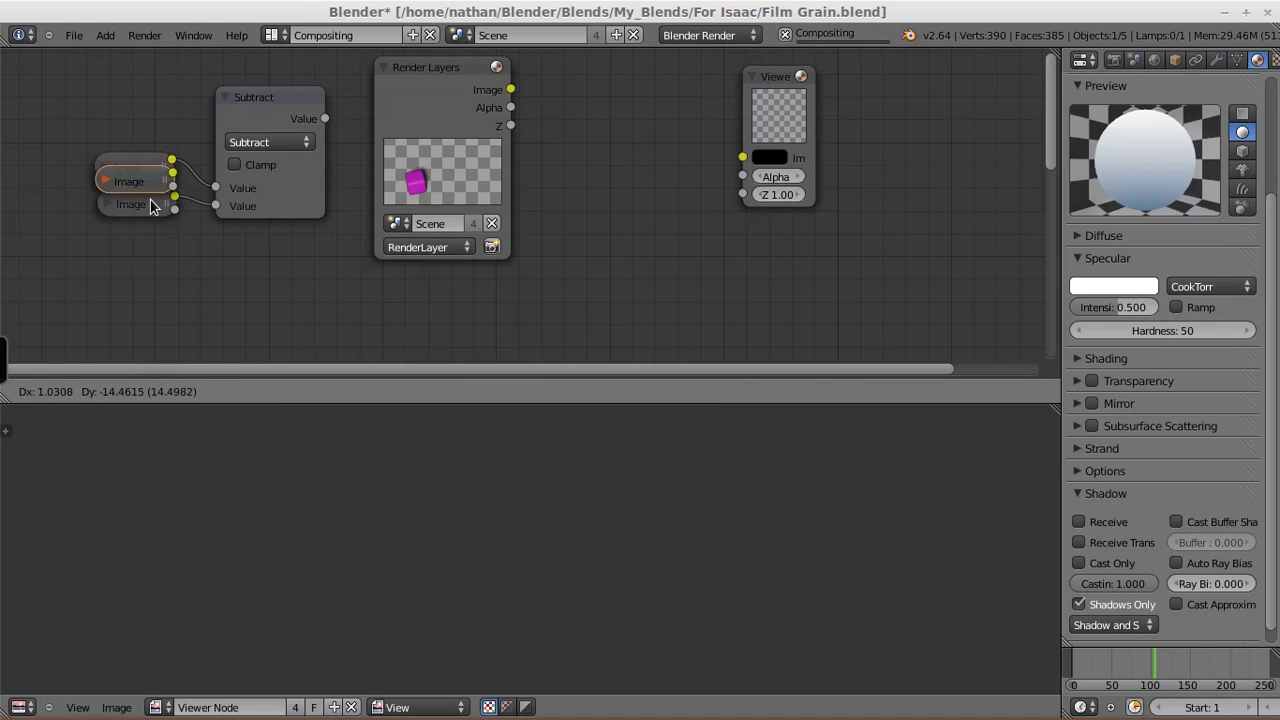
click(343, 294)
click(301, 294)
drag(328, 307, 290, 213)
middle_drag(321, 298, 321, 202)
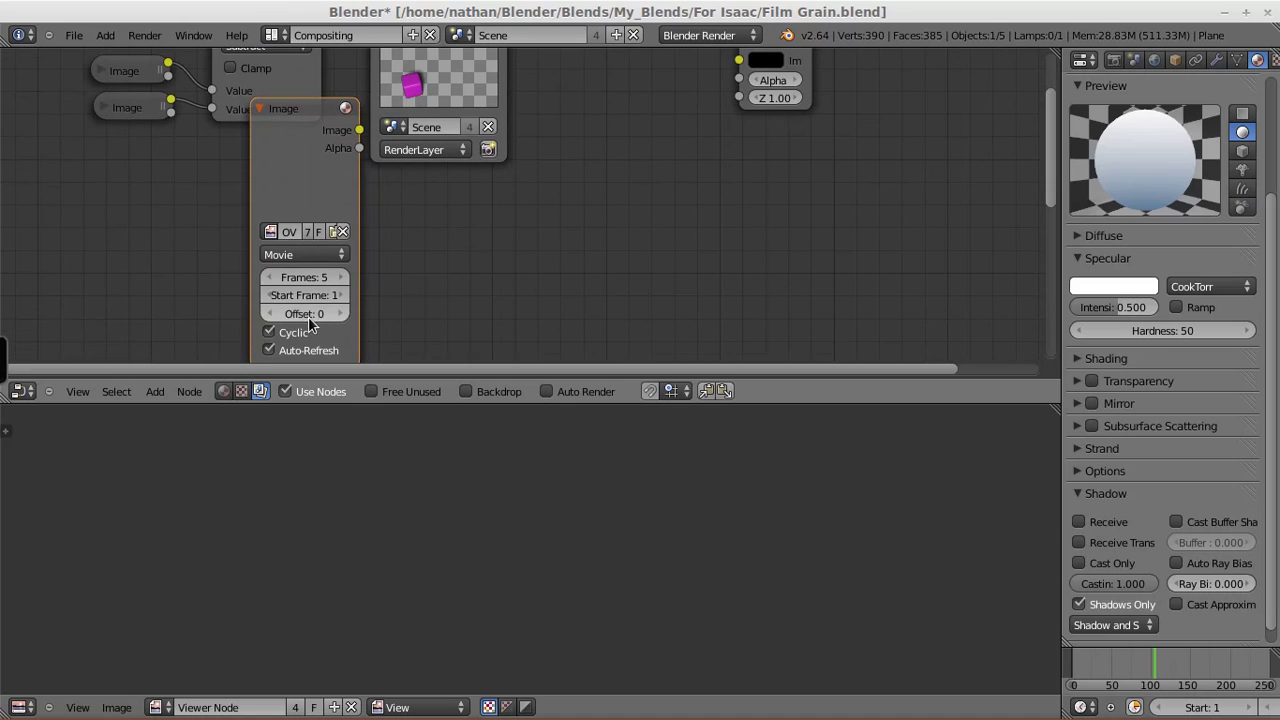
click(300, 277)
text(200)
key(Return)
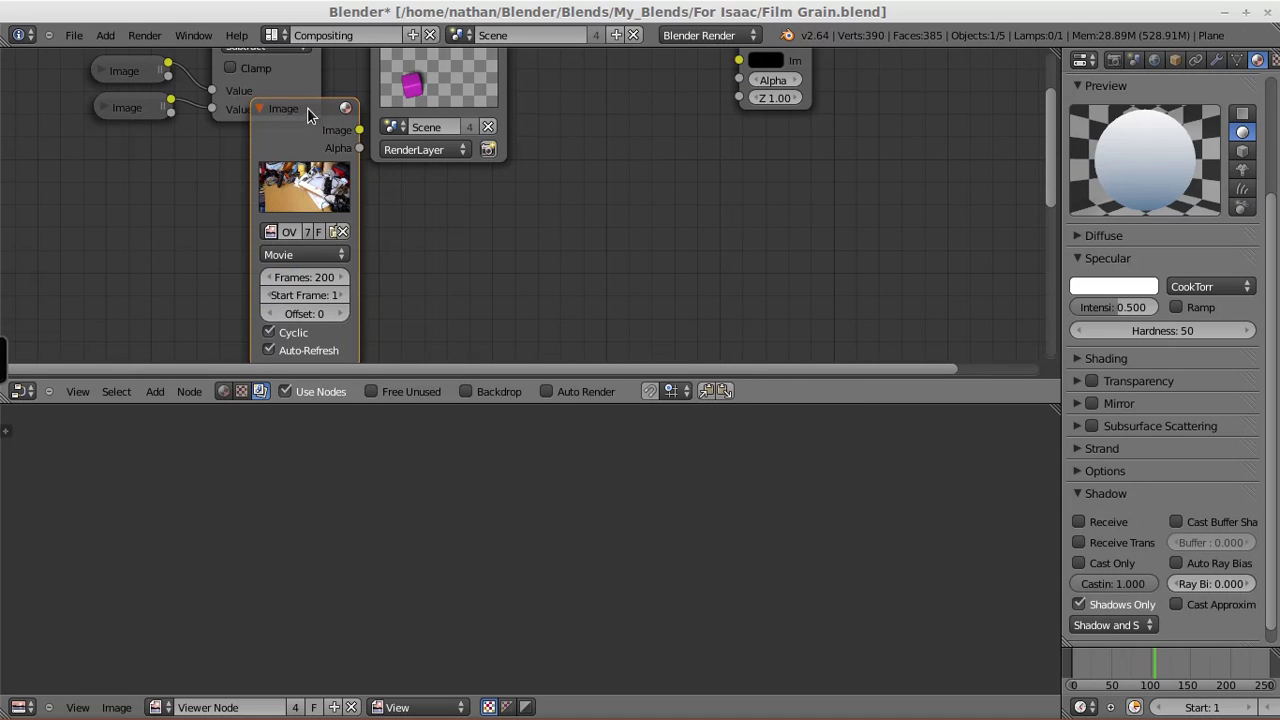
Rearrange the movie Image node and the Subtract node around Render Layers
drag(307, 107, 682, 242)
scroll(436, 210, down, 1)
middle_drag(362, 240, 238, 275)
drag(185, 118, 615, 159)
scroll(600, 515, down, 1)
middle_drag(583, 506, 563, 551)
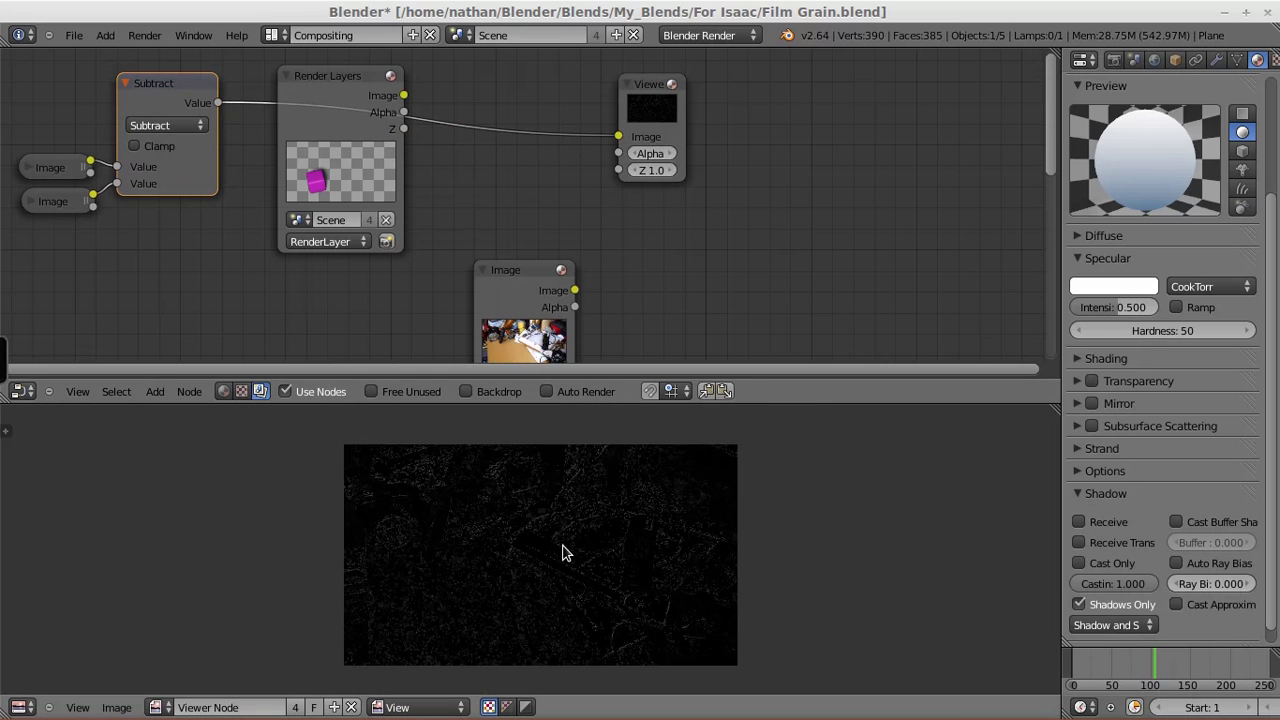
scroll(563, 551, up, 1)
Preview the render in the Viewer, then connect the 200-frame footage instead
drag(403, 95, 618, 137)
drag(560, 310, 475, 165)
drag(558, 155, 618, 137)
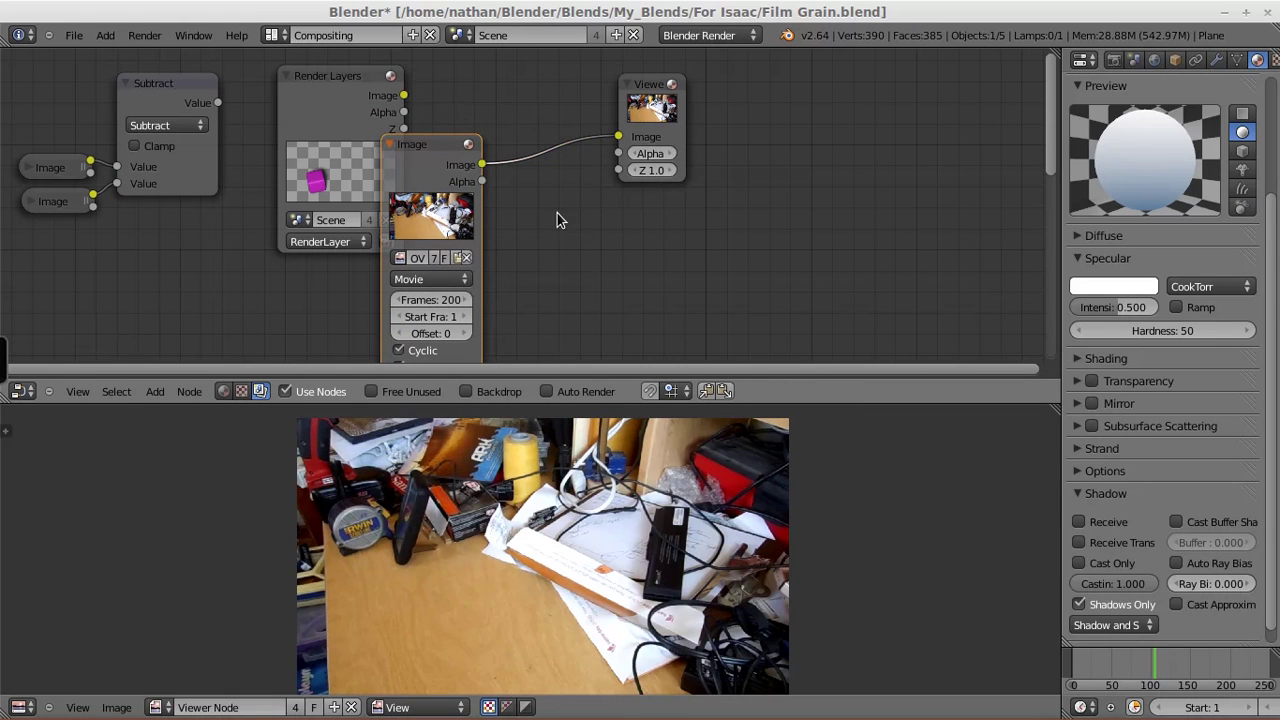
Insert an AlphaOver between footage and Viewer, with the Render Layers image as foreground
key(shift+a)
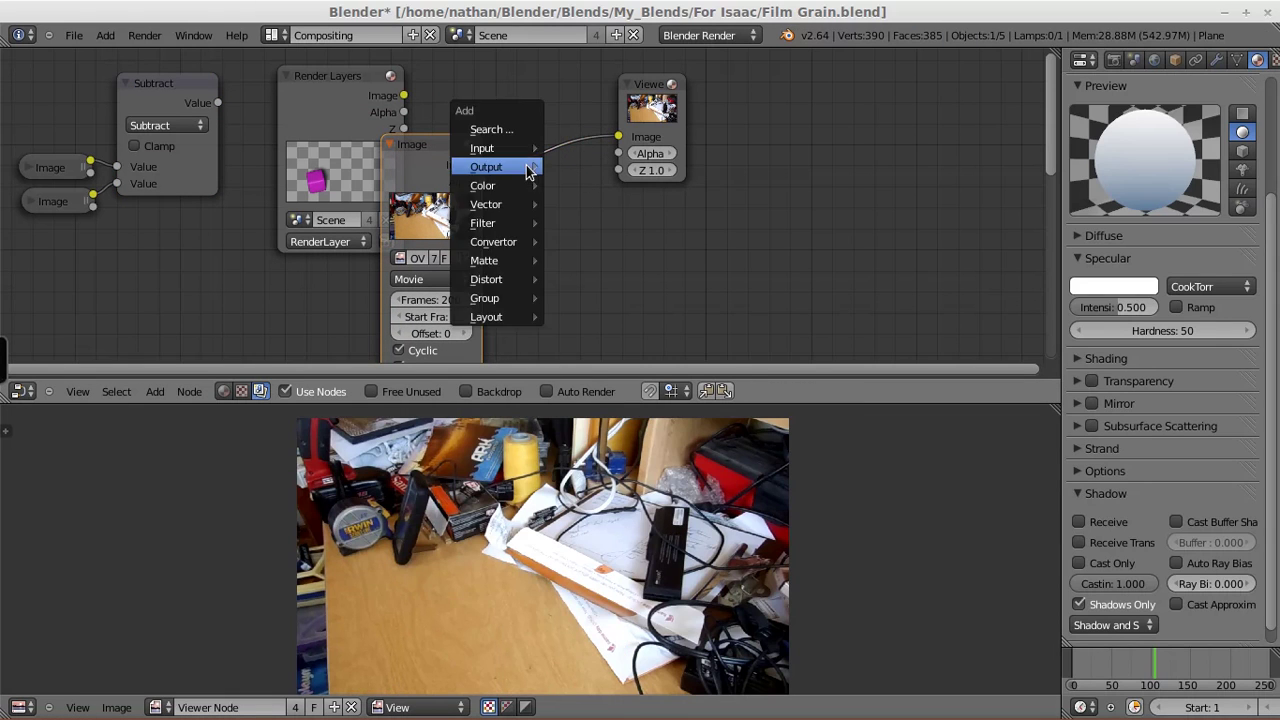
mouse_move(499, 192)
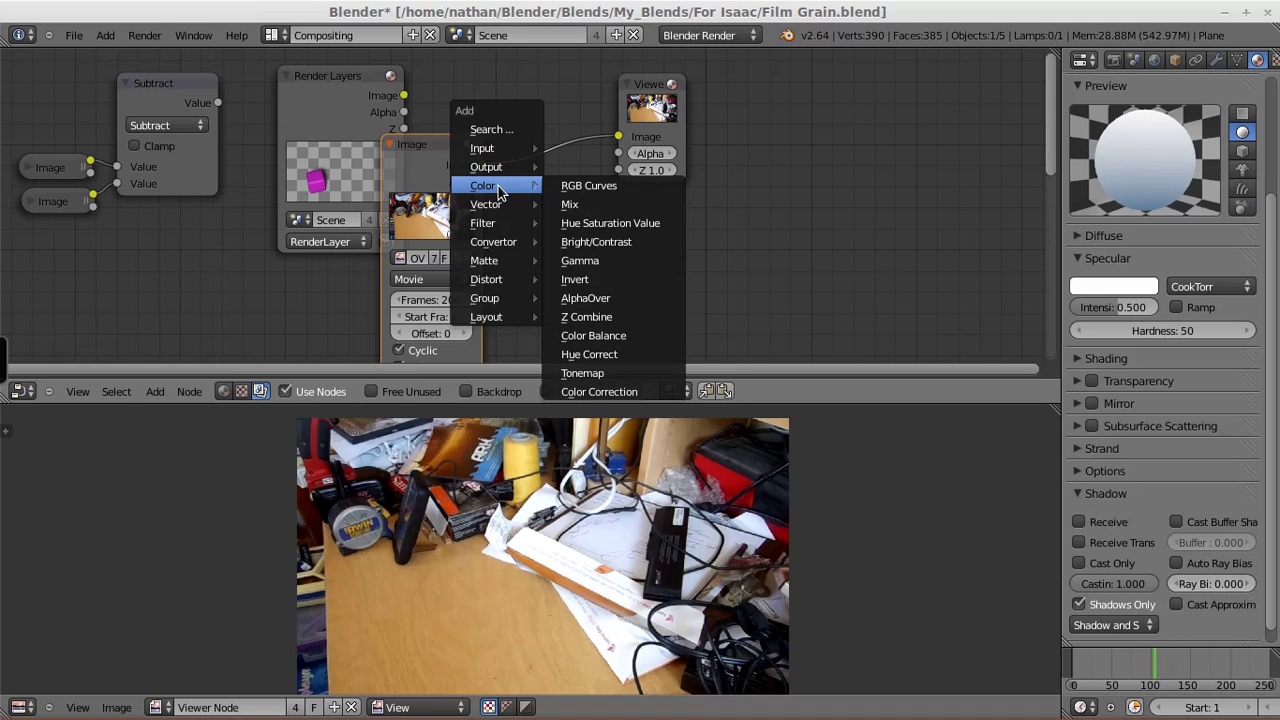
click(585, 298)
click(674, 94)
drag(674, 94, 864, 94)
drag(610, 273, 666, 110)
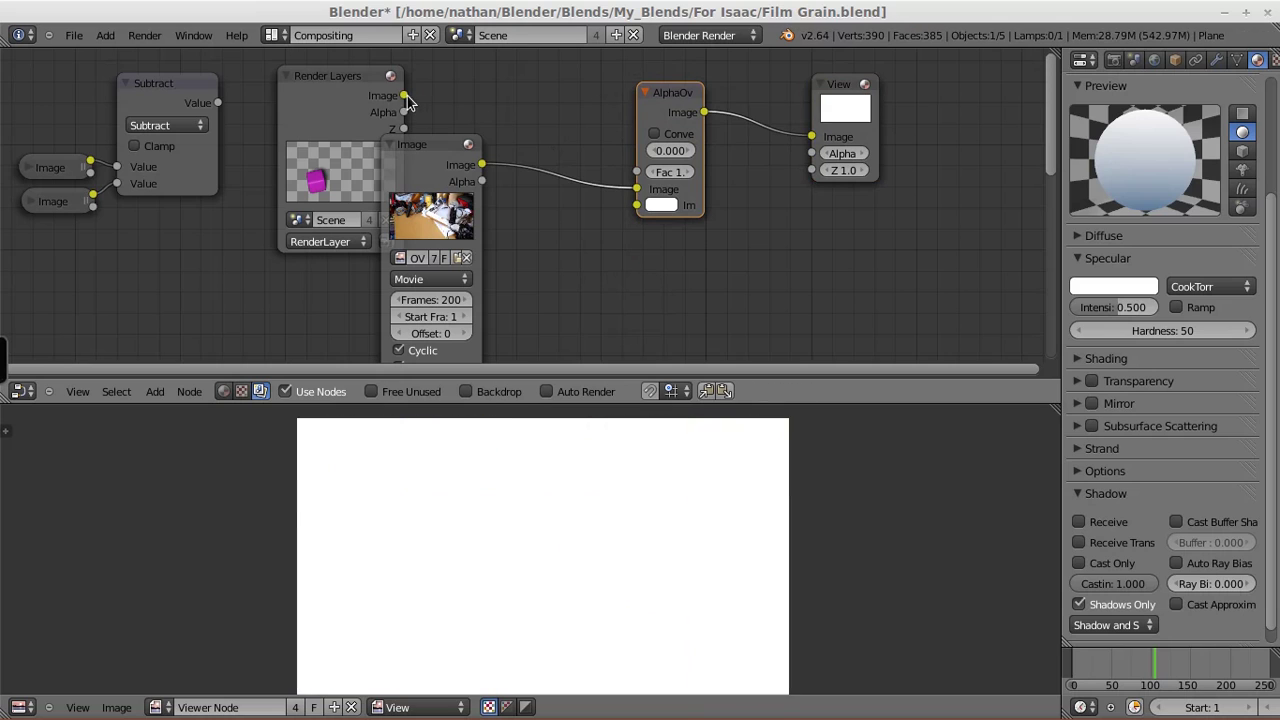
drag(405, 96, 637, 206)
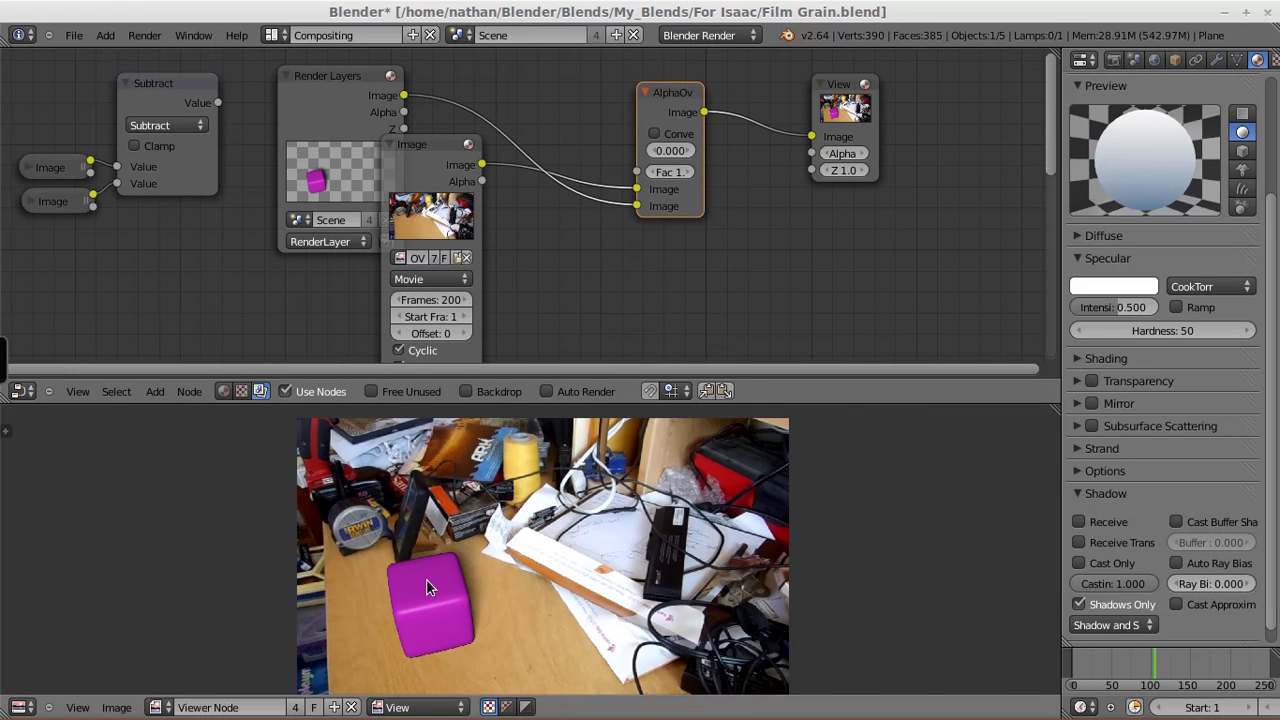
scroll(429, 584, up, 3)
middle_drag(400, 515, 462, 459)
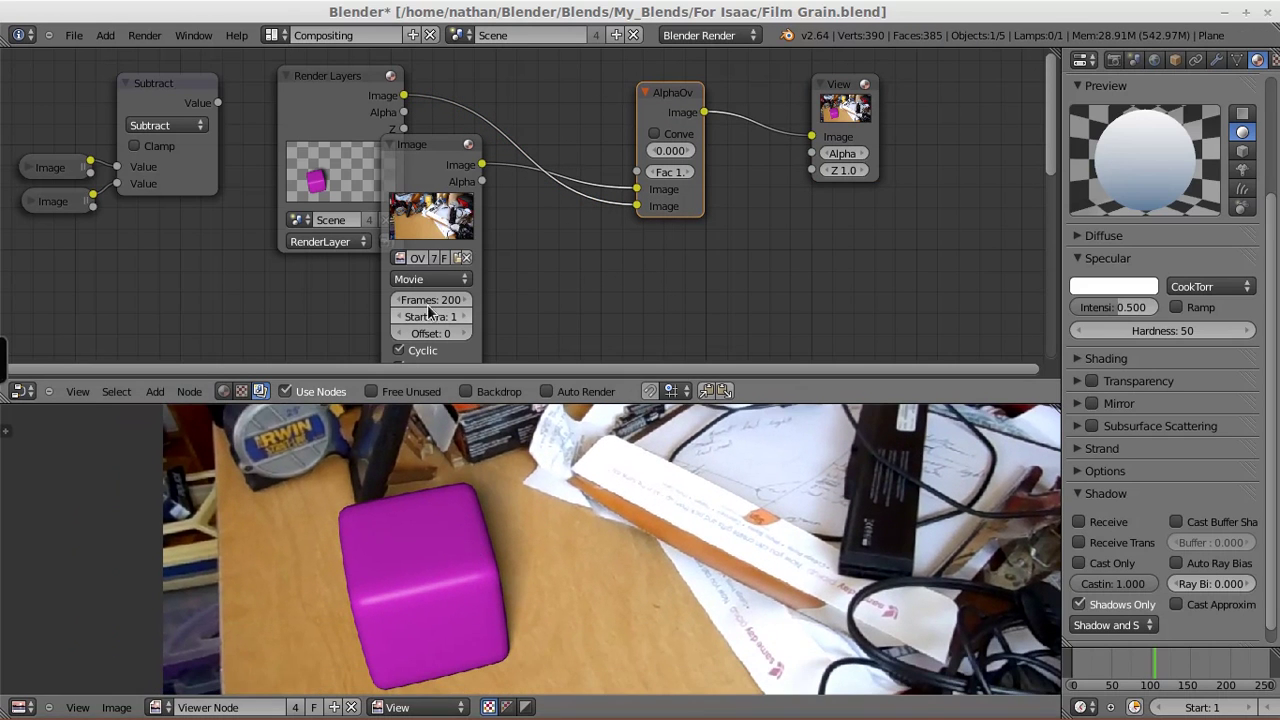
drag(422, 141, 506, 100)
Collapse the movie node and insert a Mix node before AlphaOver, fed by the Subtract noise
key(h)
drag(309, 84, 248, 176)
key(shift+a)
mouse_move(452, 258)
click(485, 274)
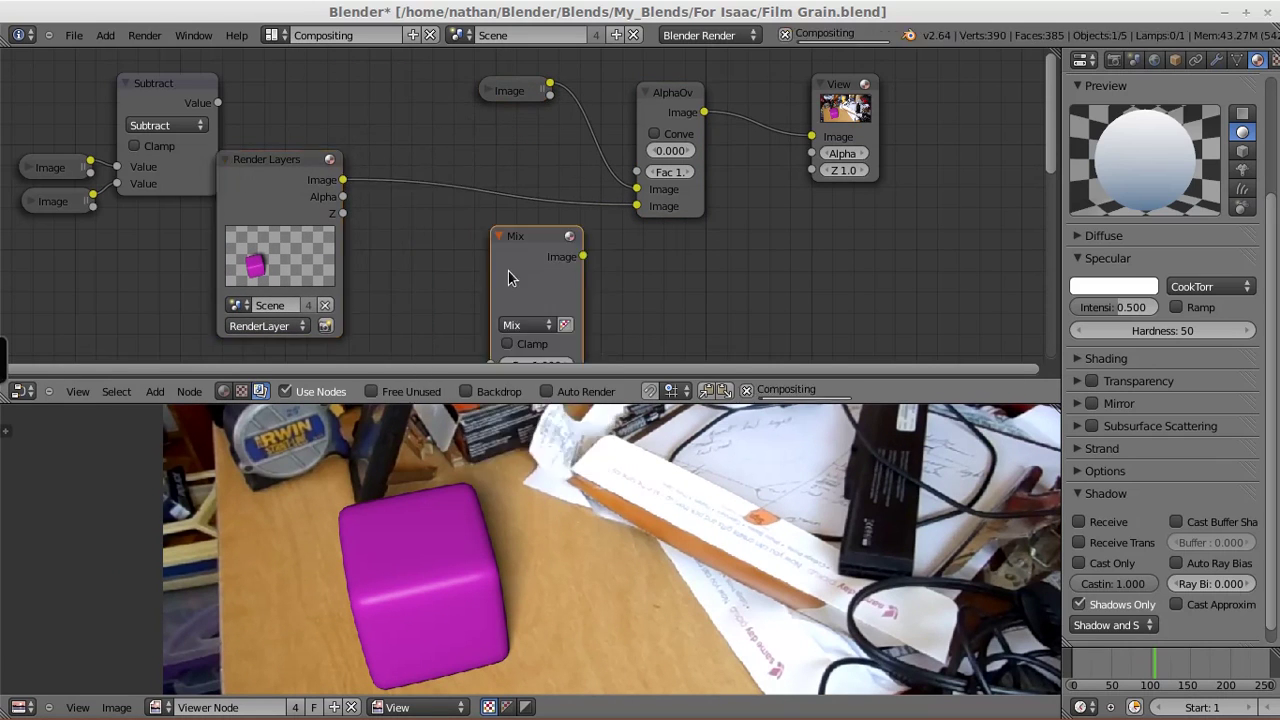
click(506, 147)
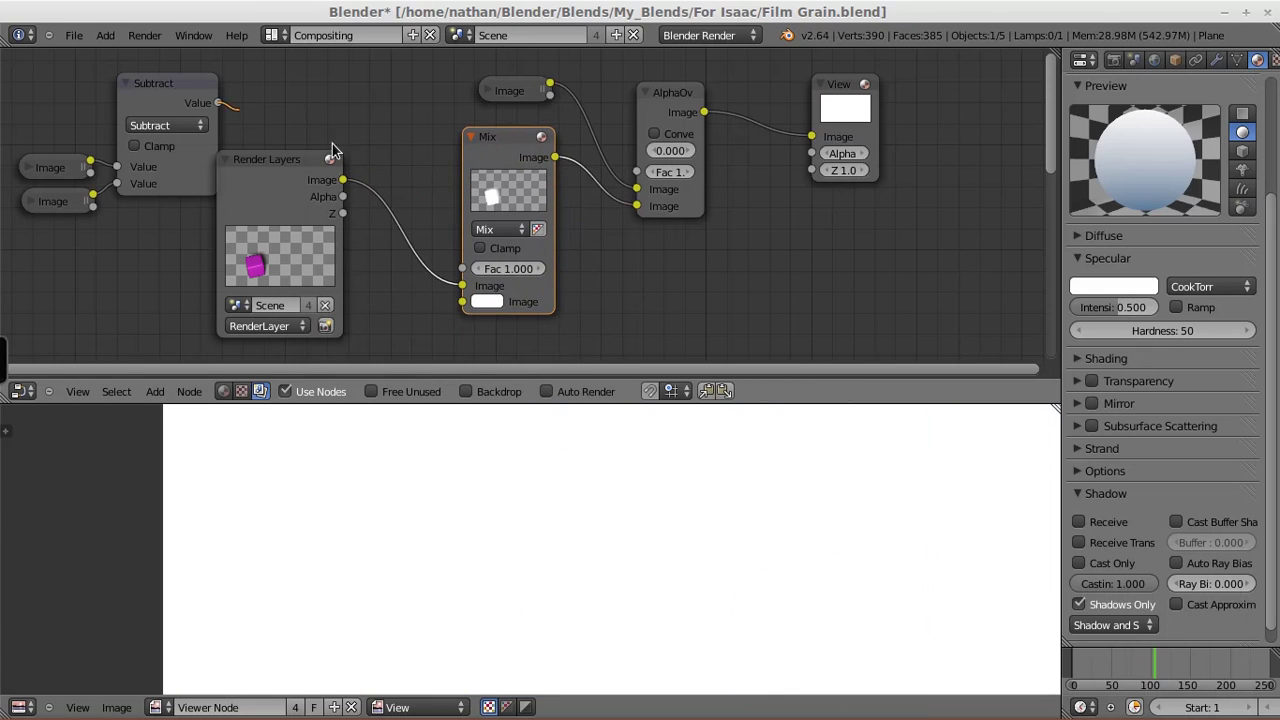
drag(396, 177, 462, 302)
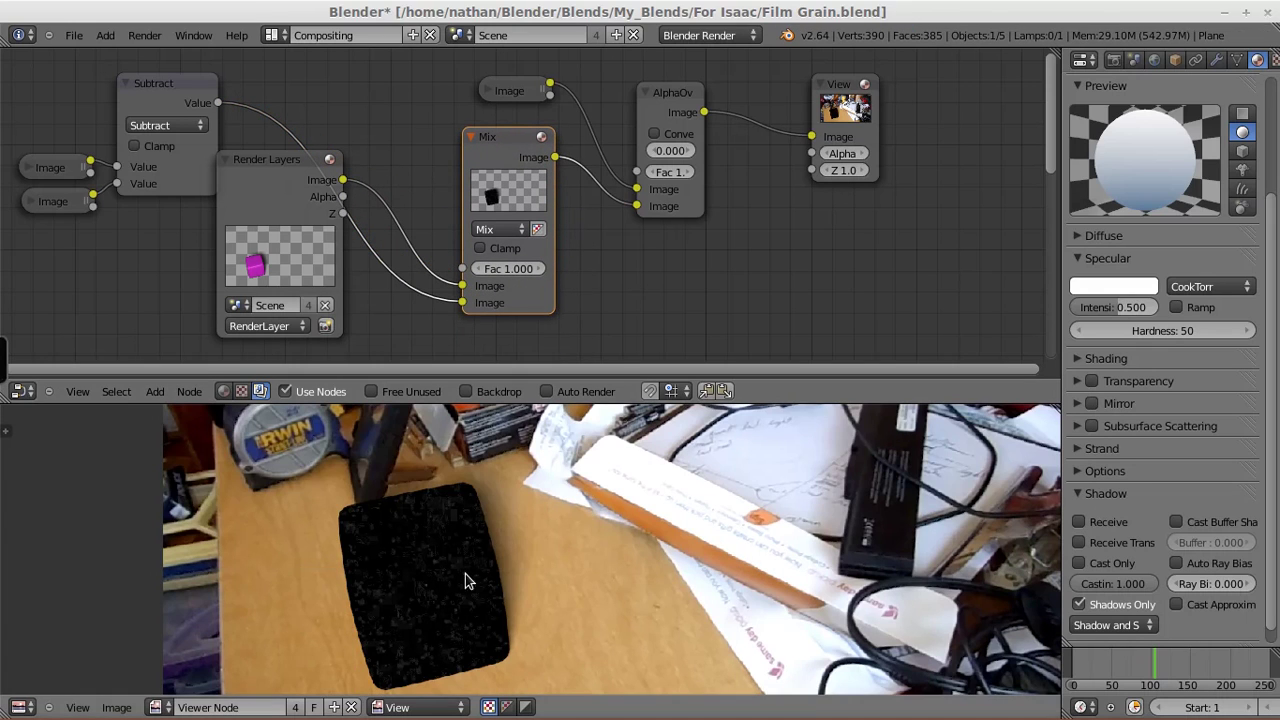
Set the Mix blend mode to Screen and toggle its Use Alpha option
click(499, 231)
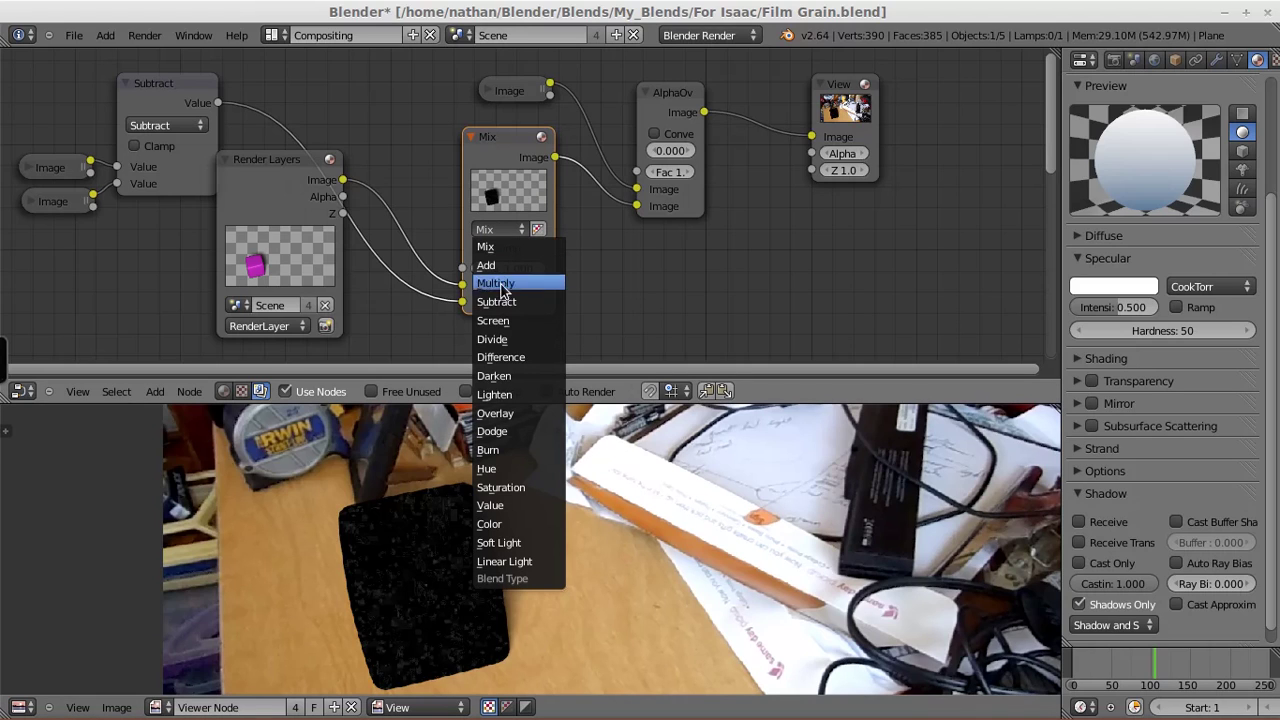
click(495, 320)
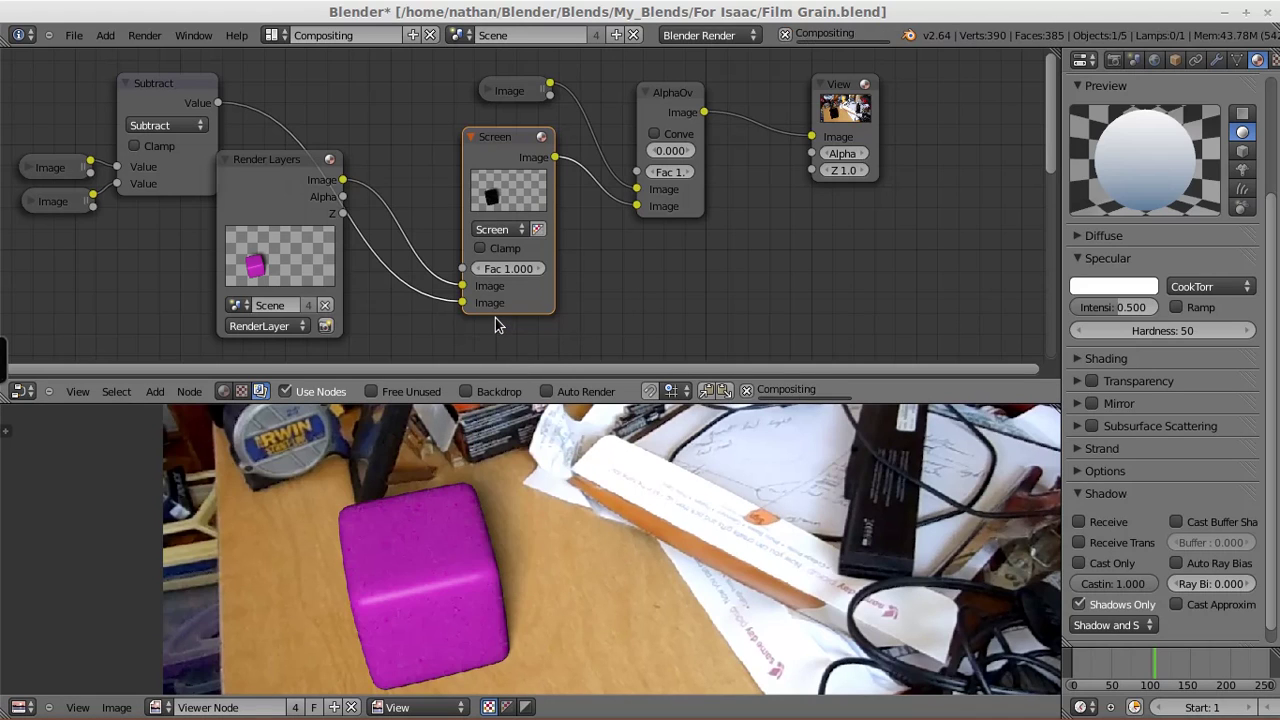
click(538, 229)
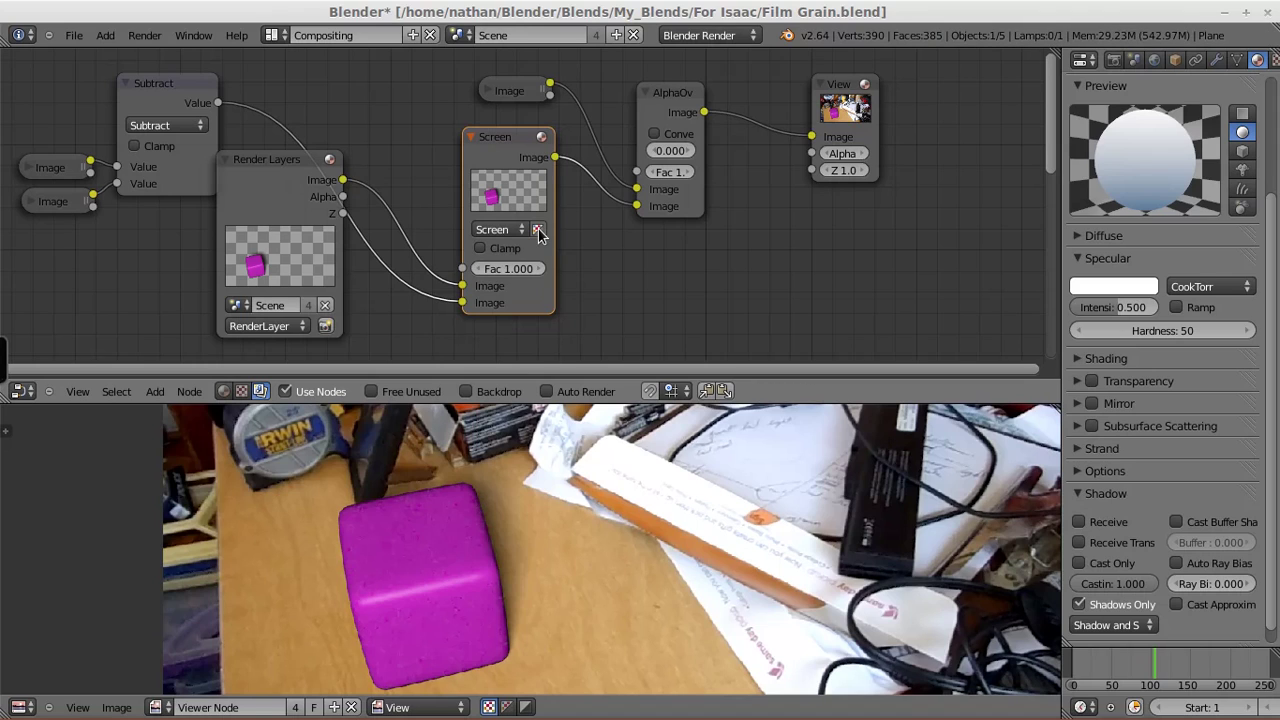
click(539, 231)
drag(265, 168, 326, 177)
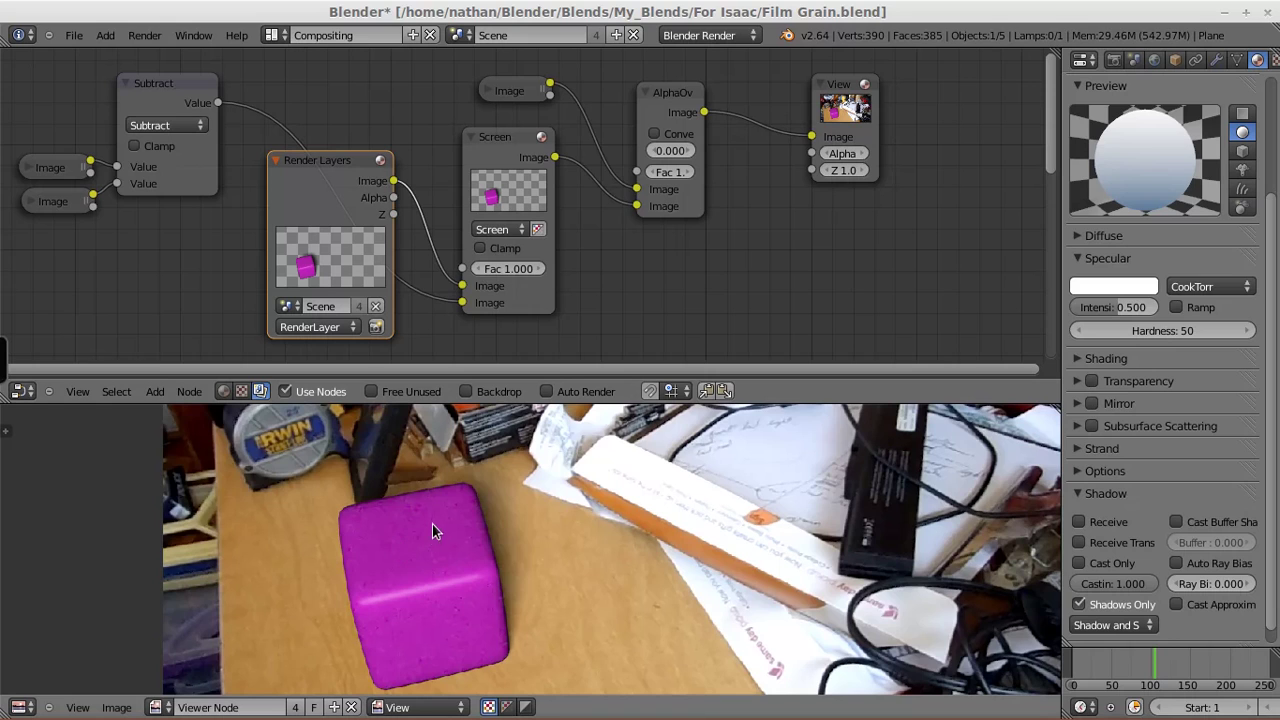
Try Screen factors of 0.5 and 2, settling on 10
scroll(413, 588, up, 2)
middle_drag(414, 588, 415, 559)
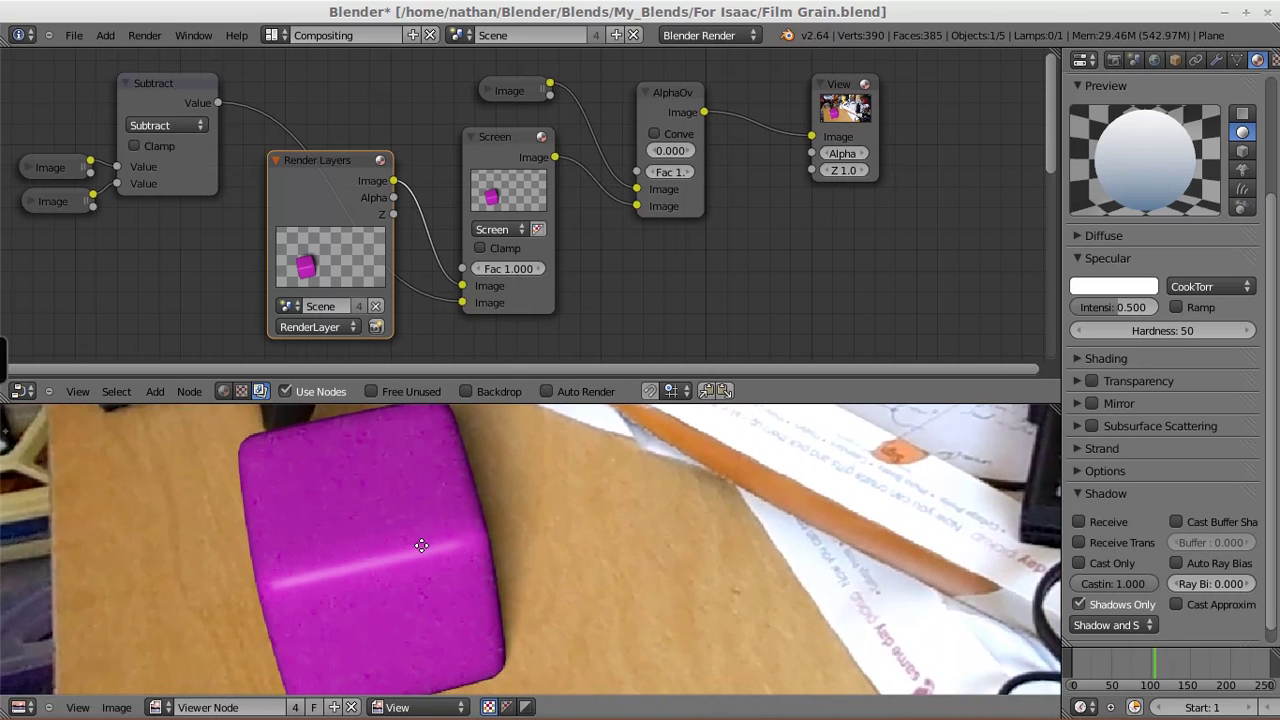
click(513, 269)
key(BackSpace)
text(.5)
key(Return)
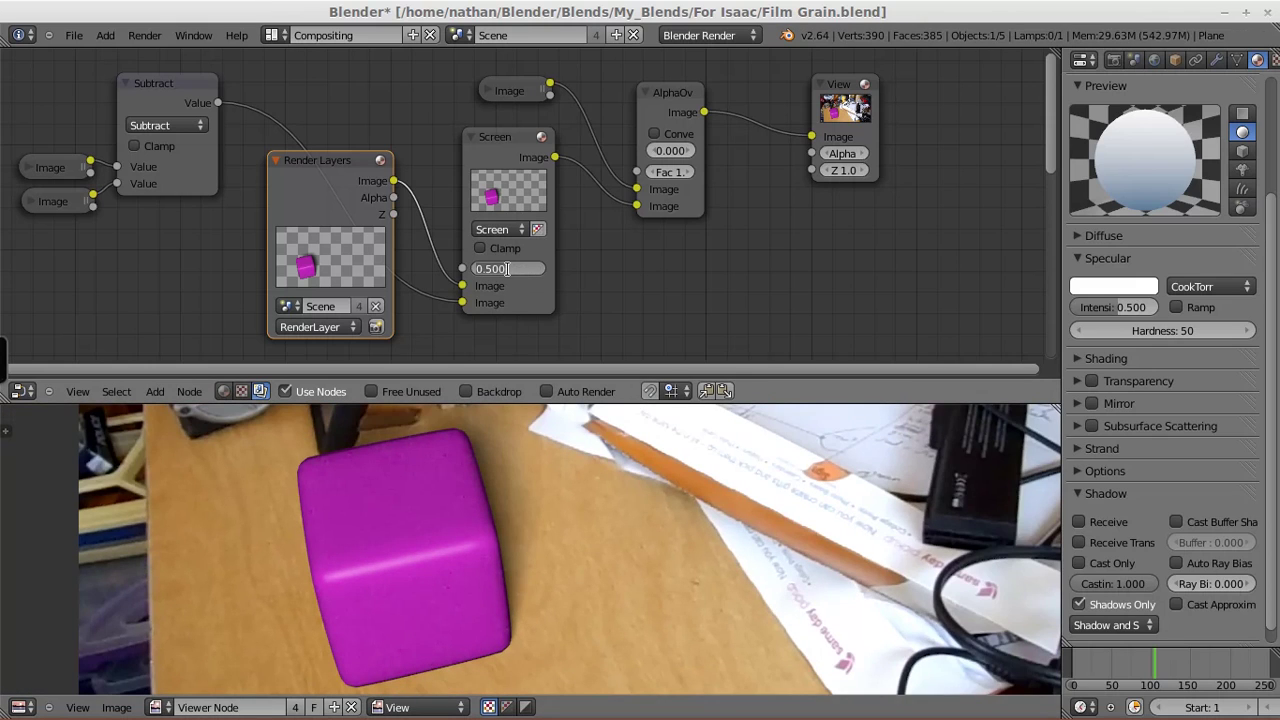
text(2)
key(Return)
text(10)
key(Return)
Frame the whole composite in the preview and tidy the Render Layers and AlphaOver positions
scroll(515, 517, down, 4)
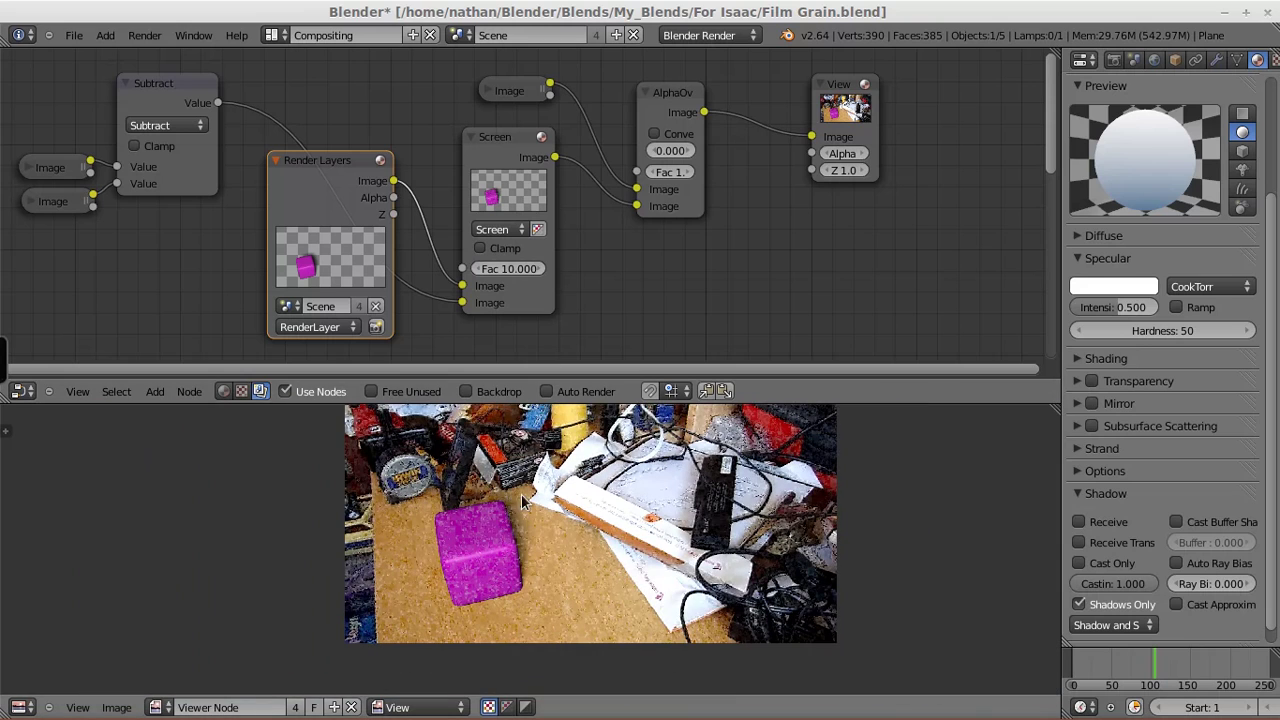
middle_drag(516, 517, 432, 565)
scroll(468, 570, up, 1)
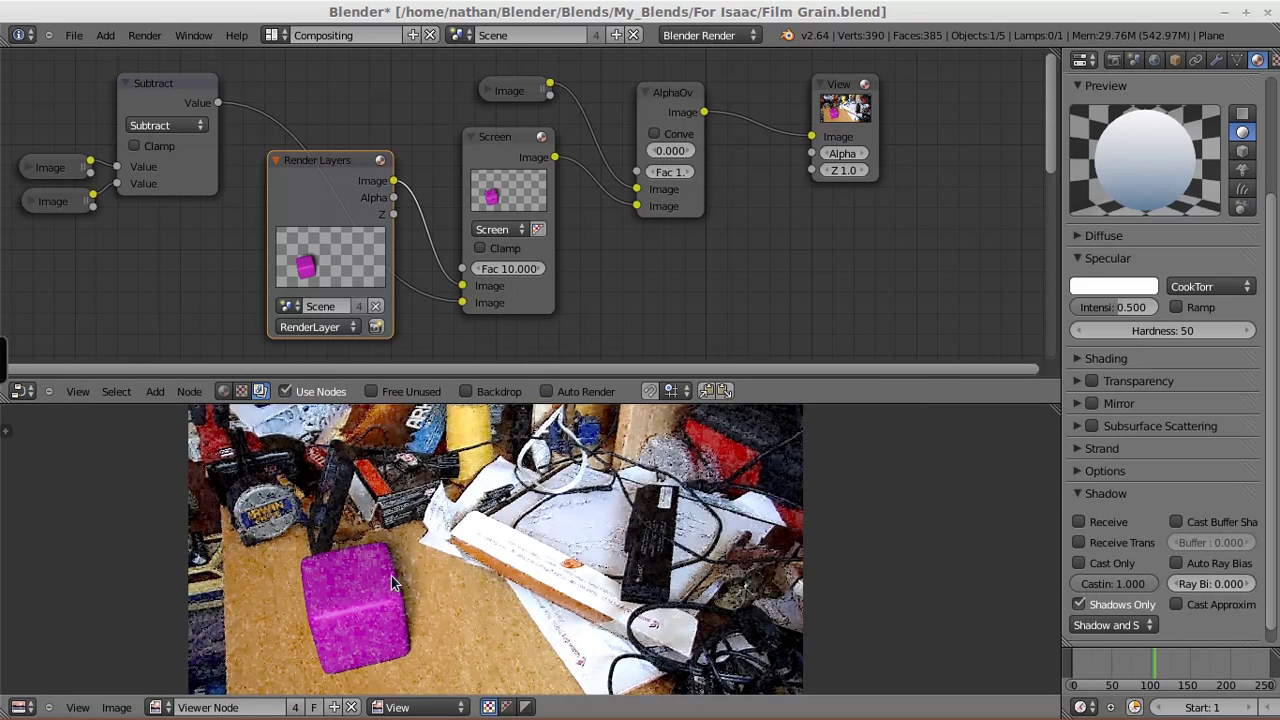
drag(316, 158, 286, 140)
drag(660, 100, 720, 92)
Add a Set Alpha node between the Screen result and AlphaOver
key(shift+a)
mouse_move(687, 121)
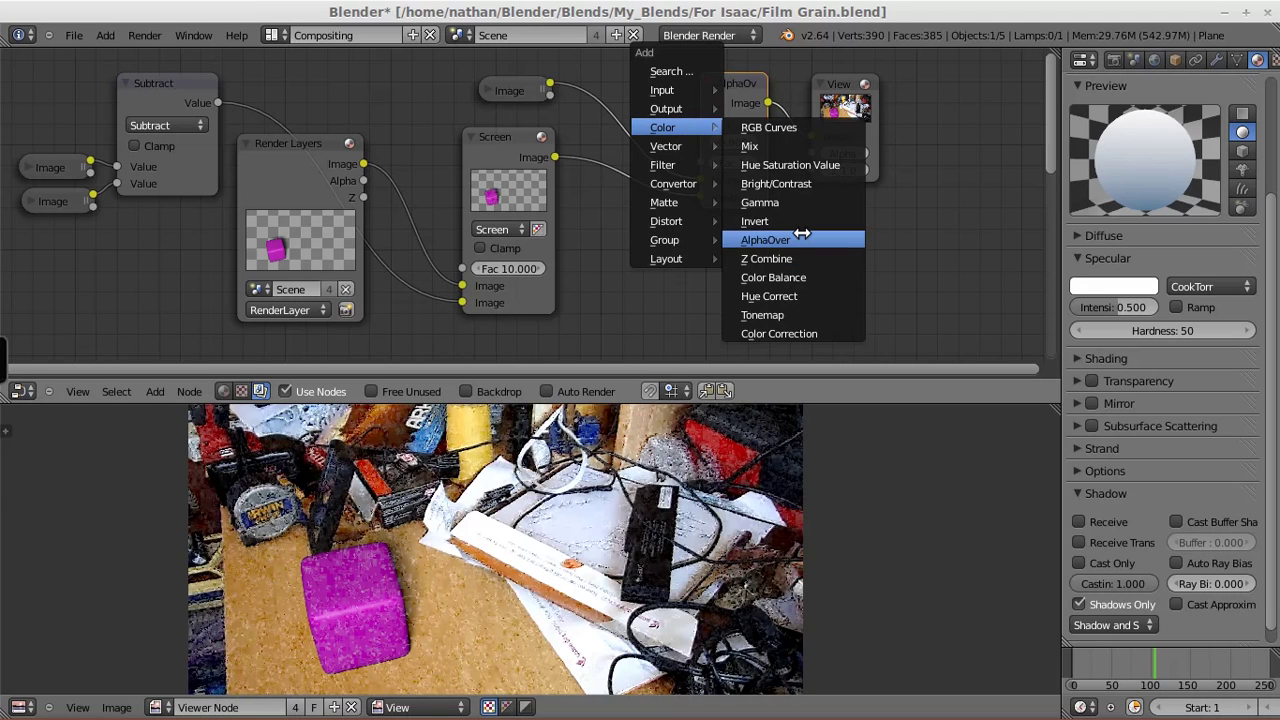
mouse_move(678, 145)
mouse_move(695, 166)
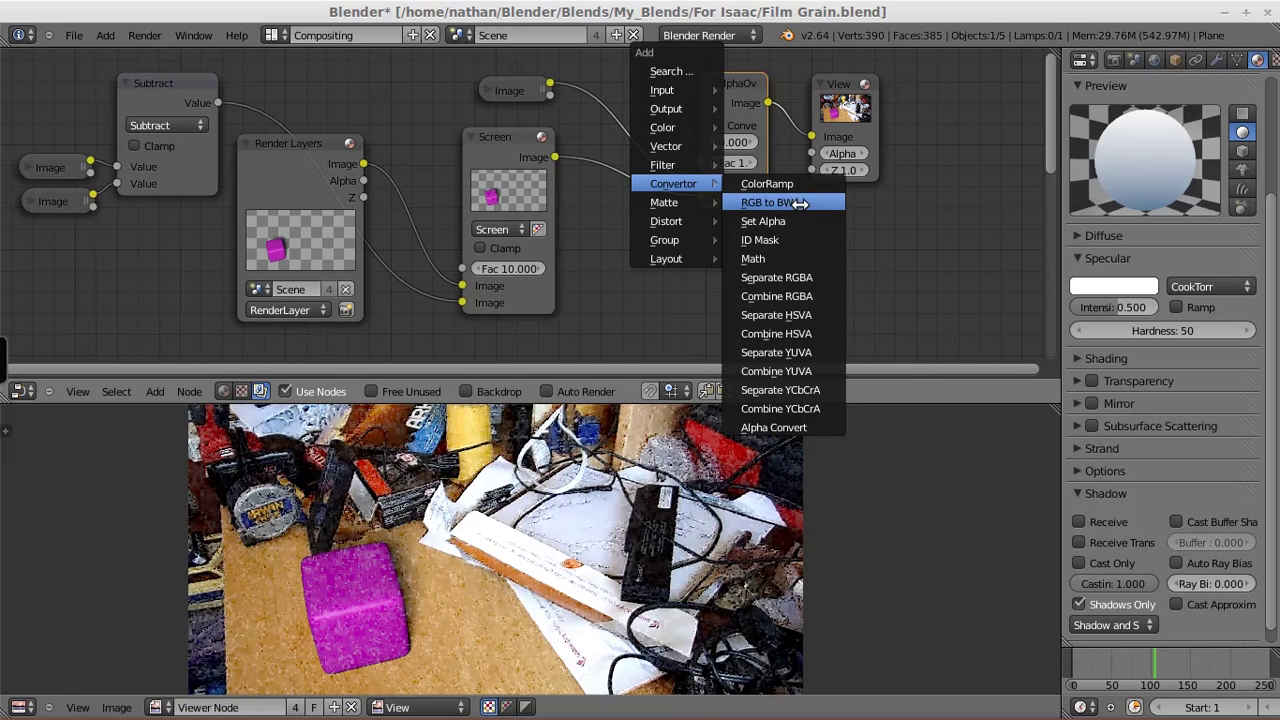
click(786, 221)
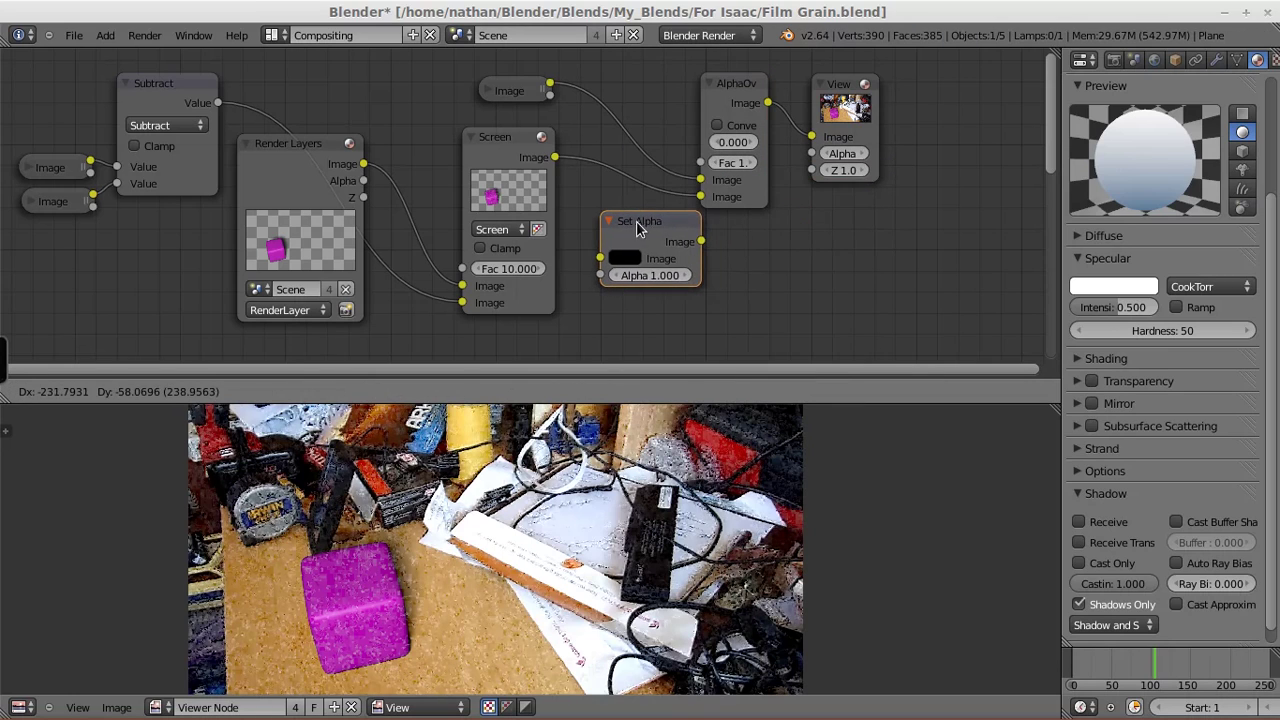
click(636, 228)
drag(364, 181, 594, 274)
drag(554, 157, 592, 268)
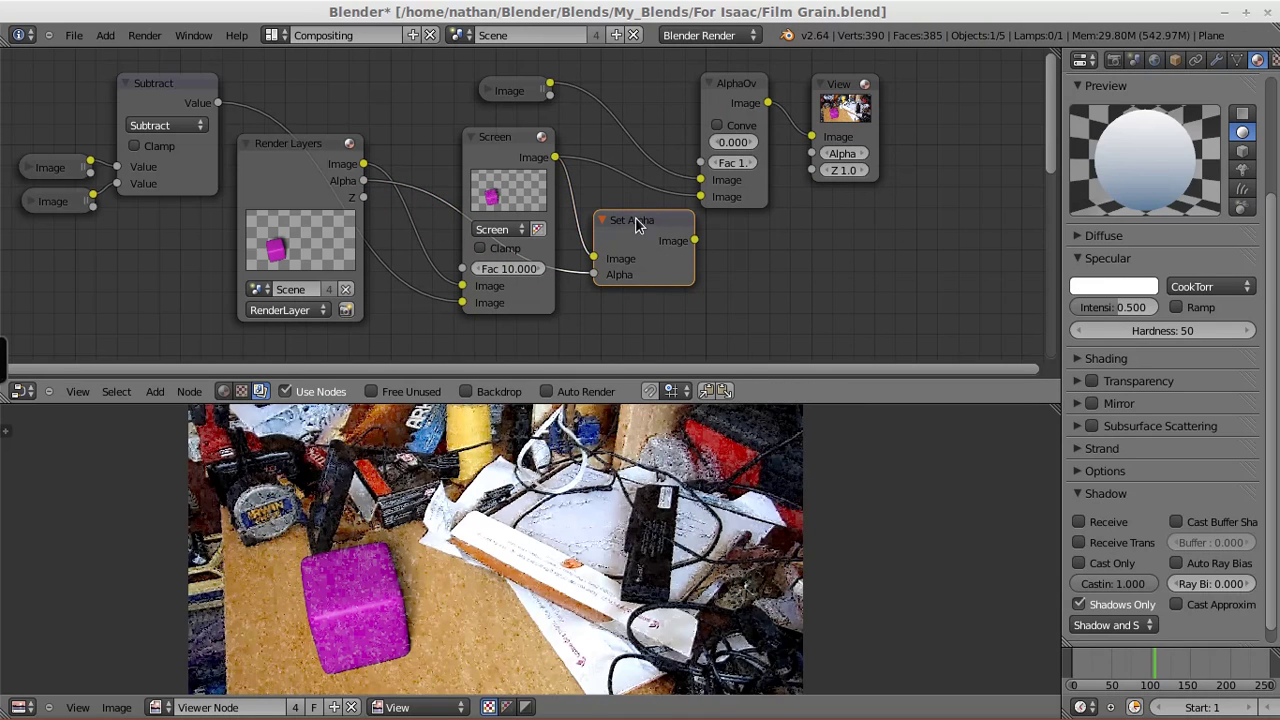
drag(625, 222, 700, 196)
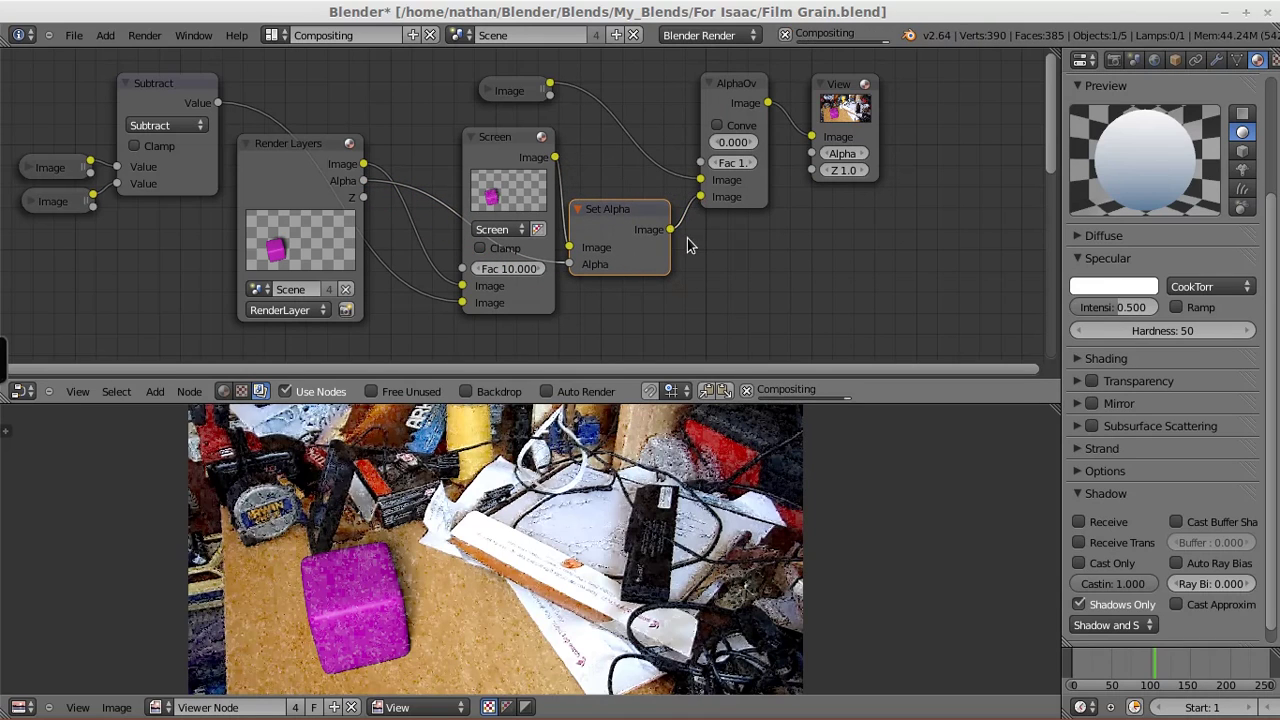
Enable Convert Premul, link Screen straight to AlphaOver and delete Set Alpha
click(717, 125)
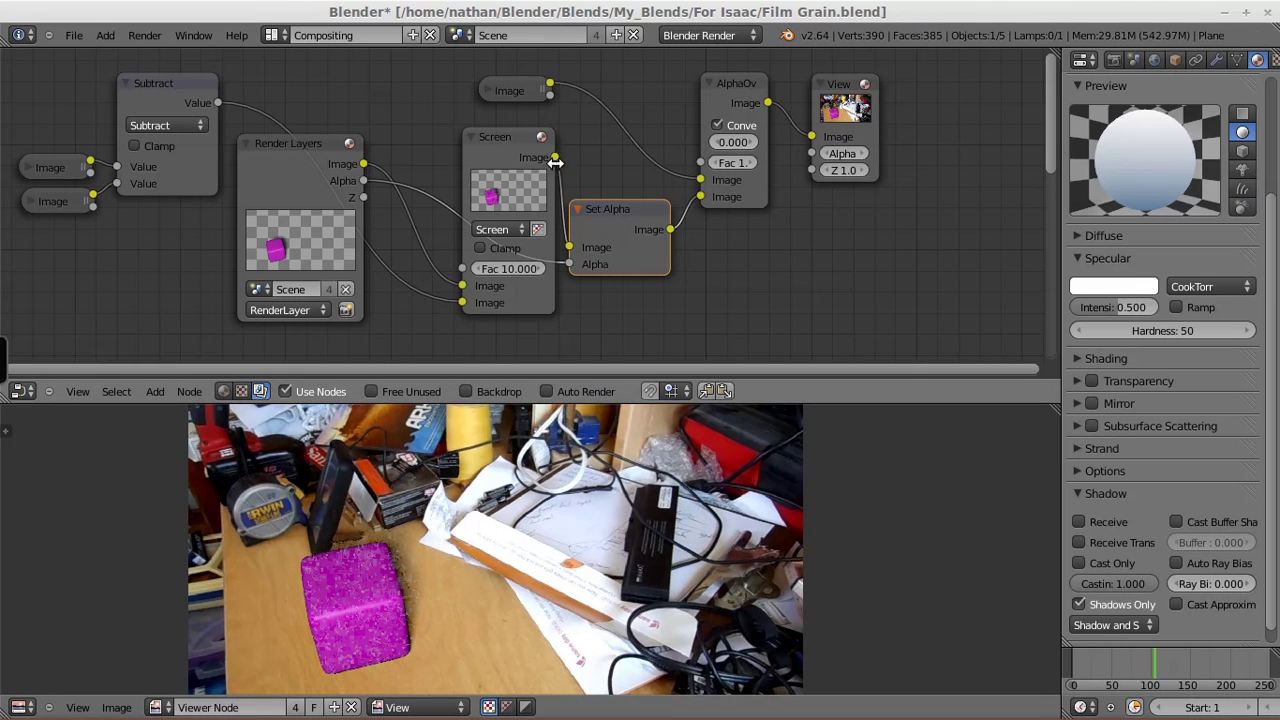
drag(554, 157, 700, 196)
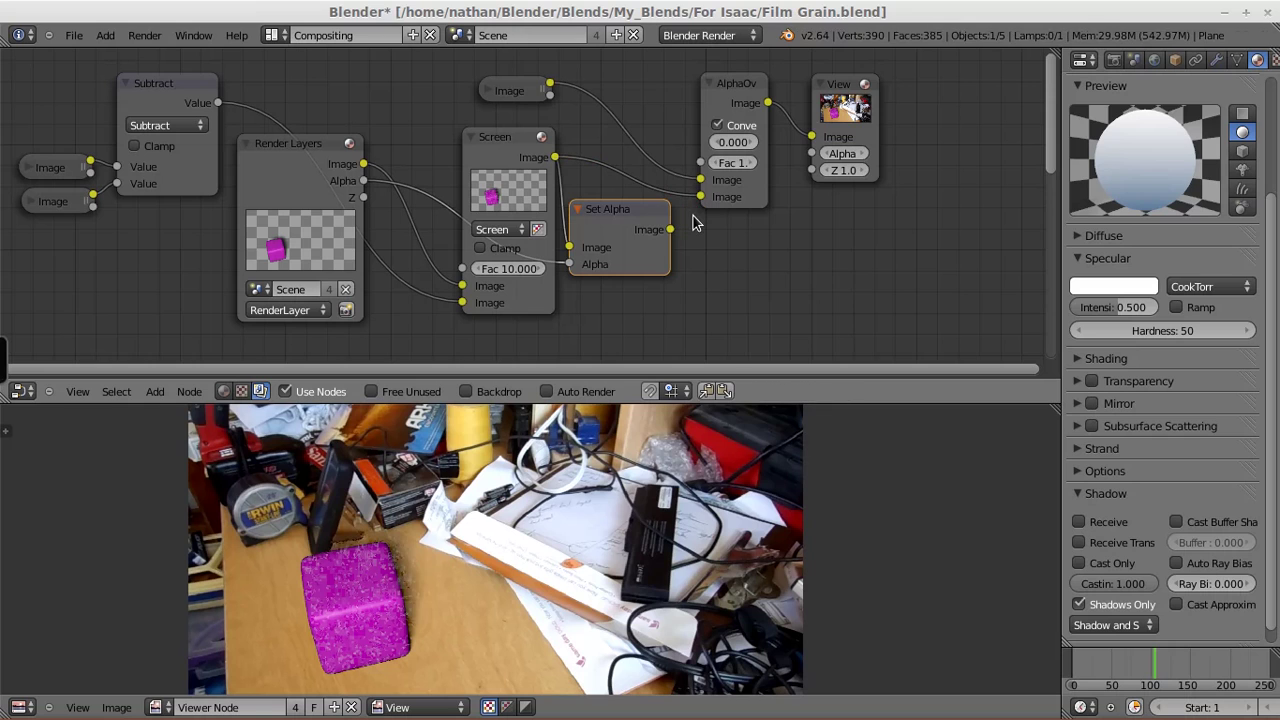
click(718, 127)
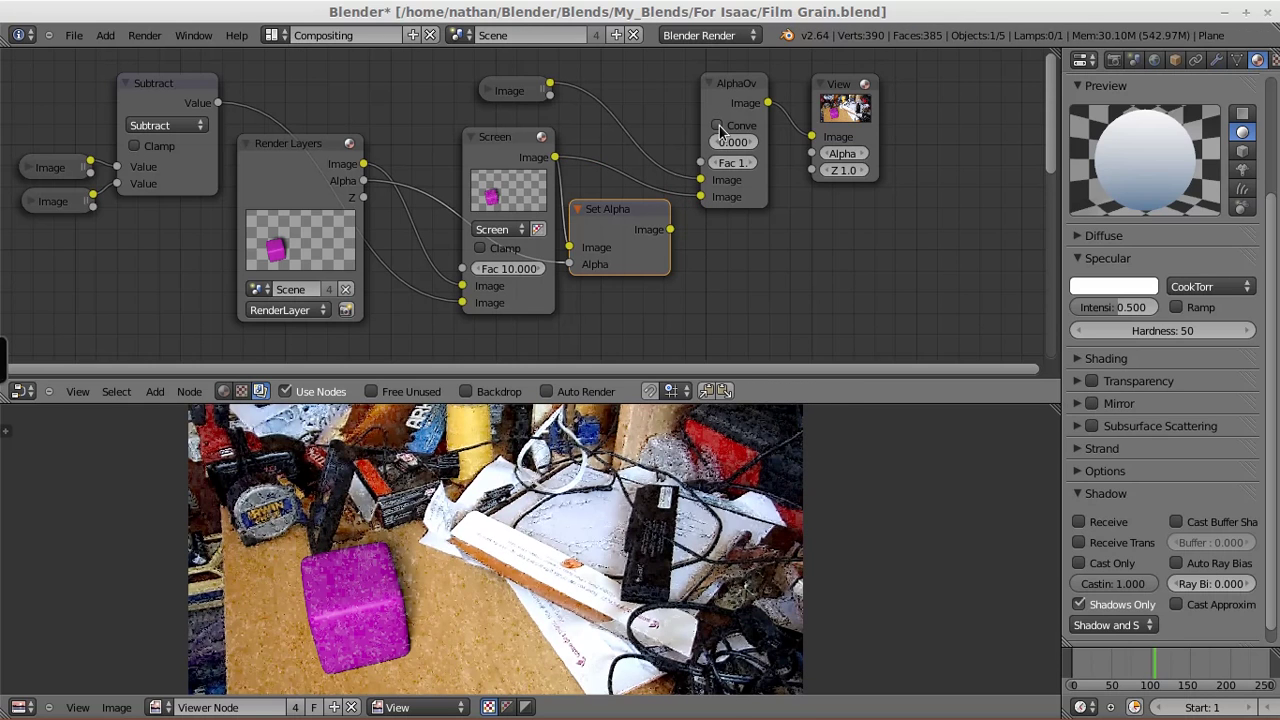
click(719, 126)
scroll(368, 613, up, 2)
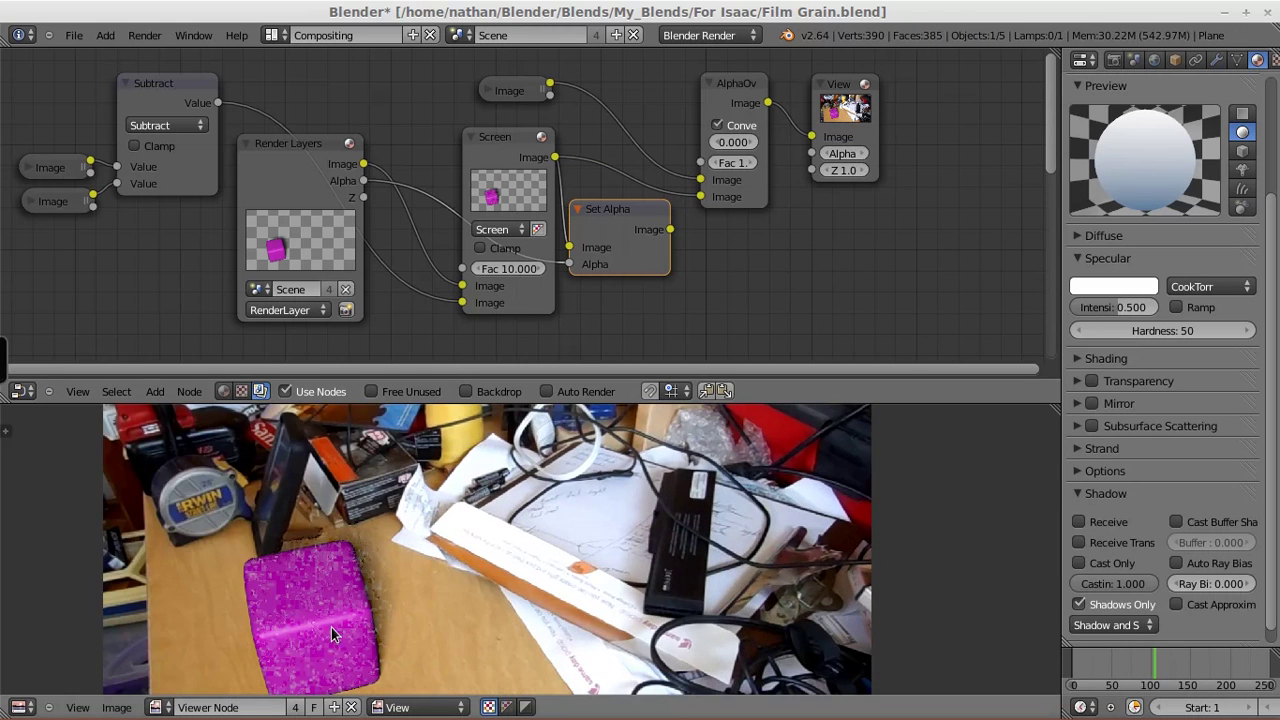
middle_drag(324, 626, 374, 584)
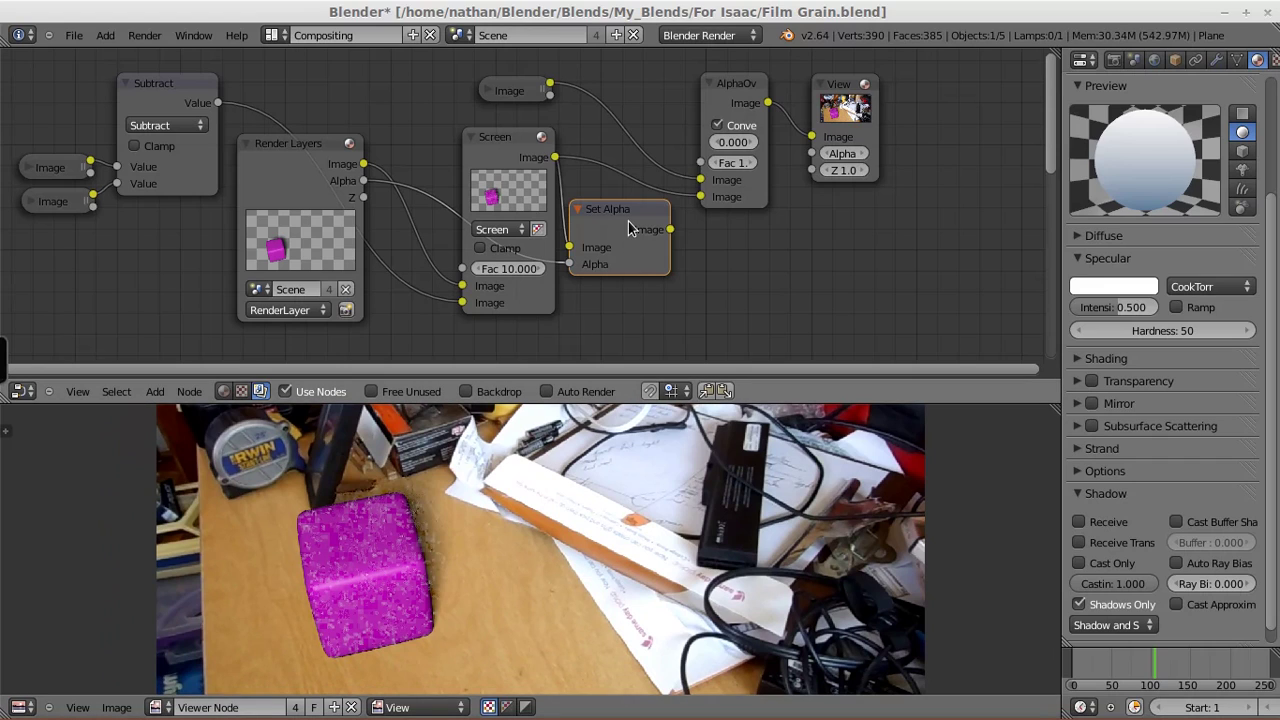
key(x)
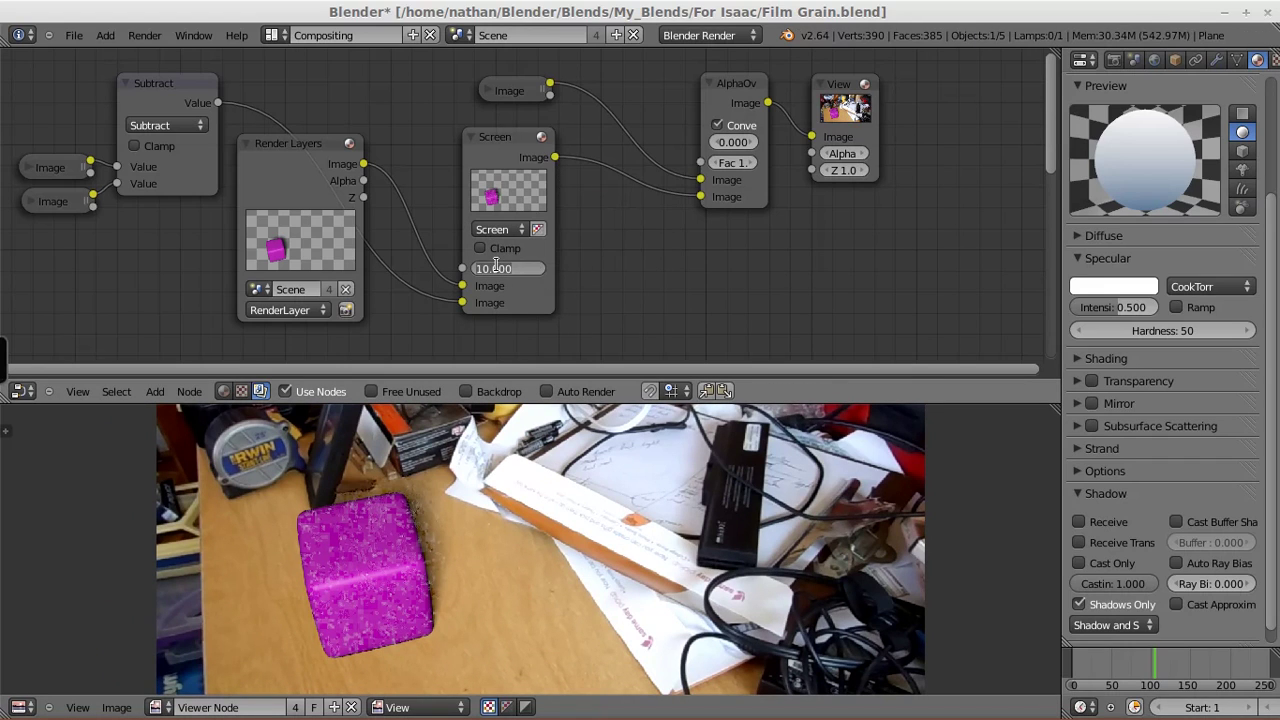
Set the Screen factor to 1.000 and centre the cube in the preview
key(Return)
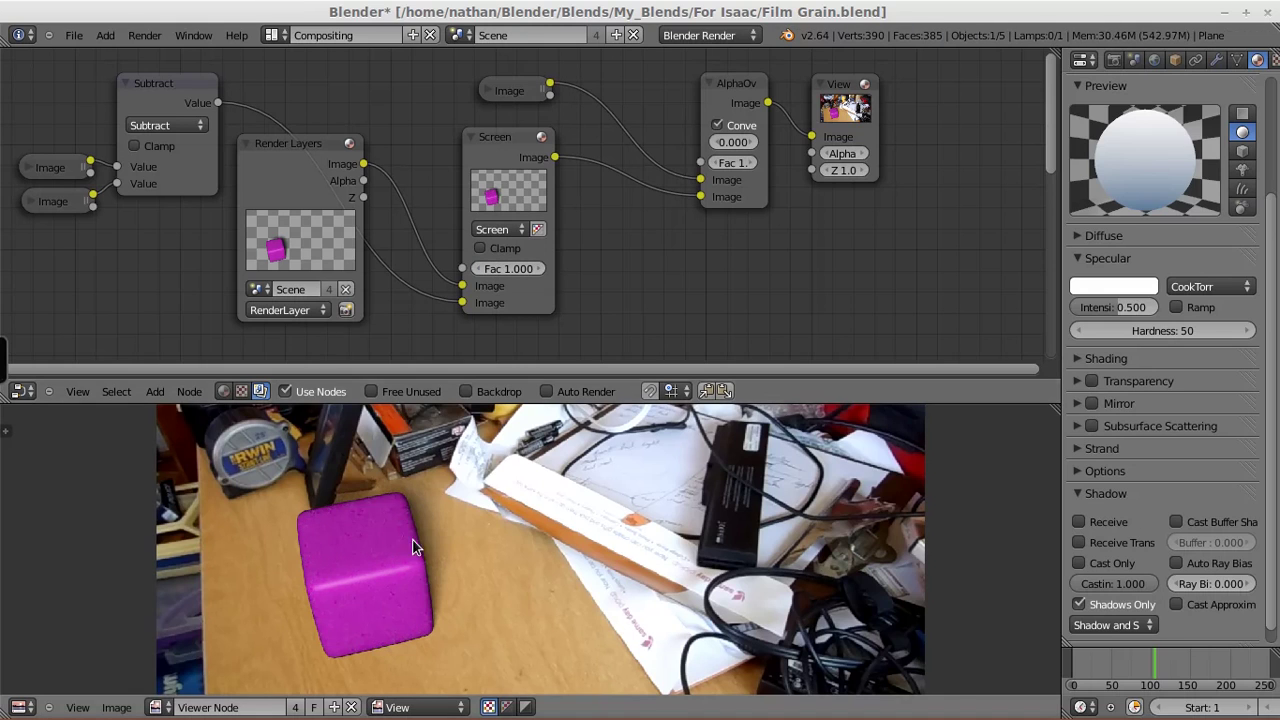
scroll(375, 613, up, 1)
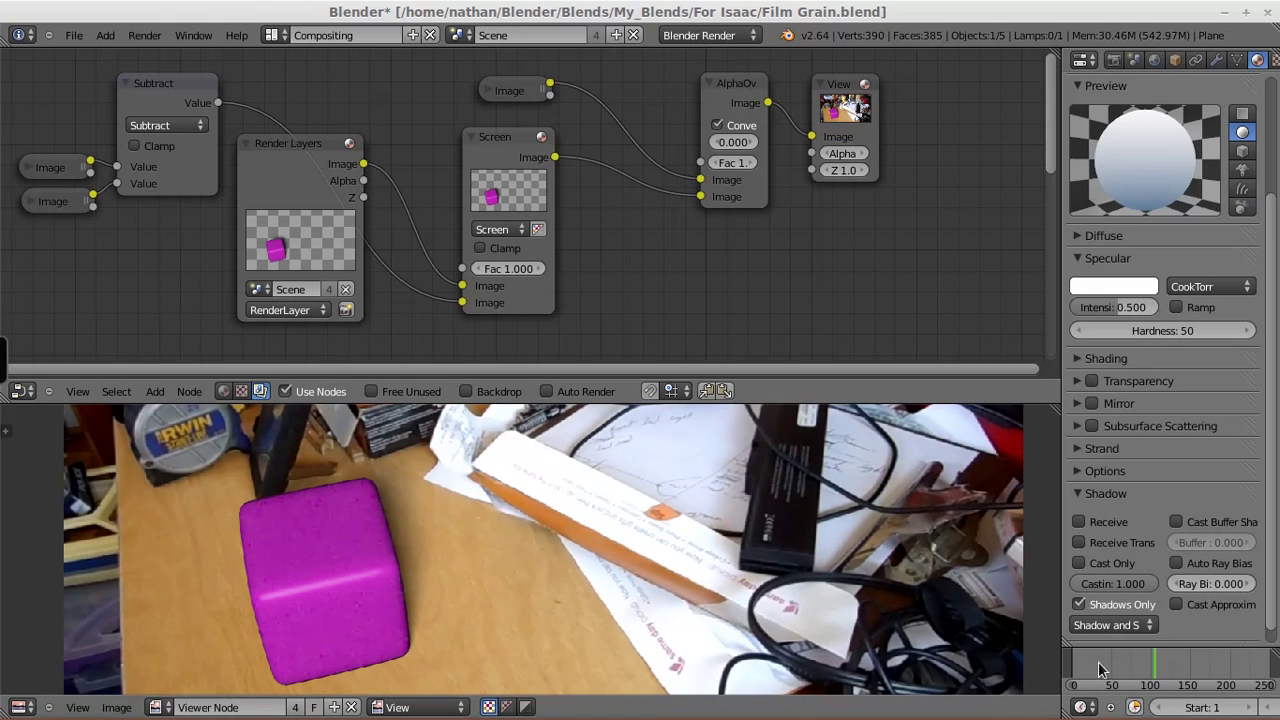
scroll(665, 600, up, 1)
middle_drag(337, 580, 563, 540)
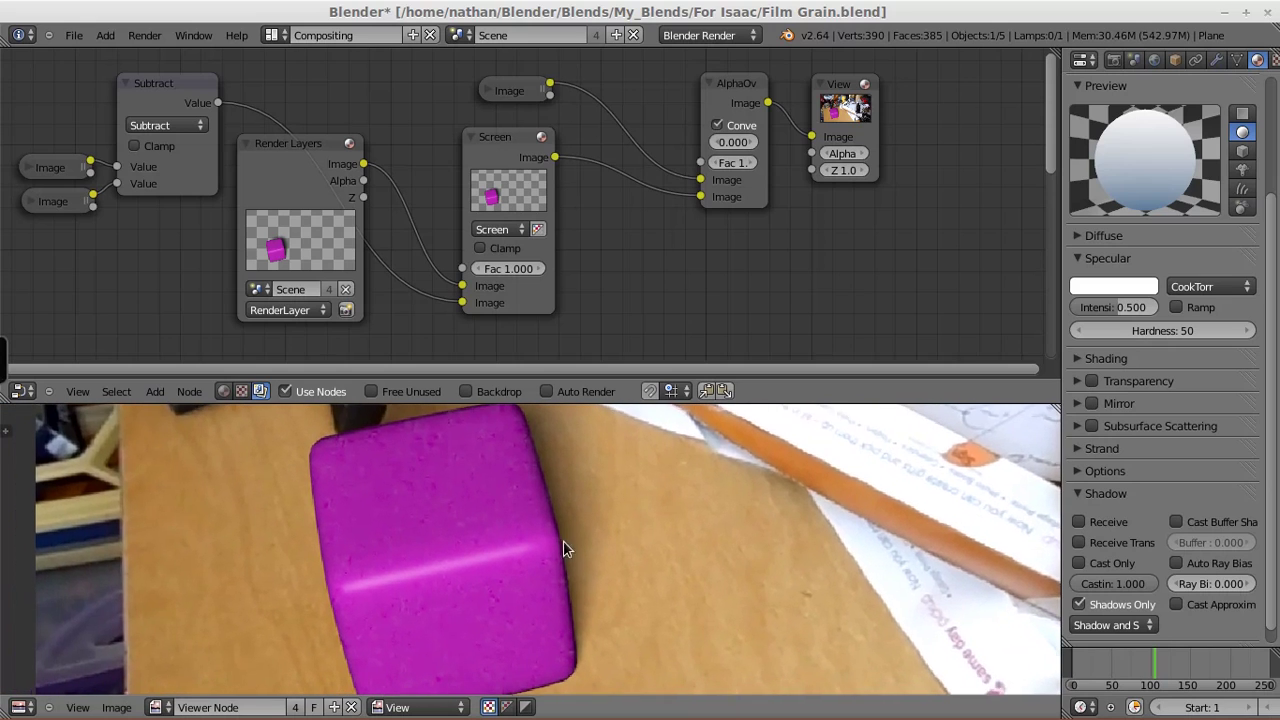
Check the grain at frame 50 and around frame 80
click(1110, 670)
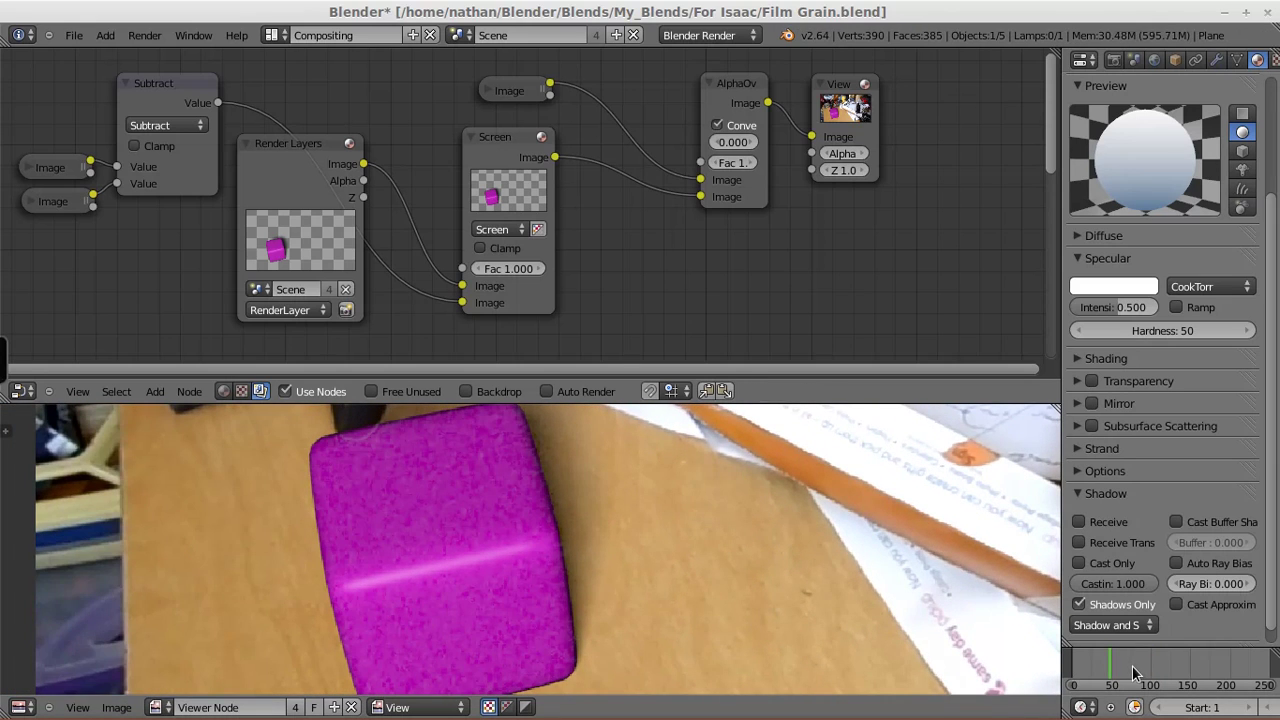
click(1134, 670)
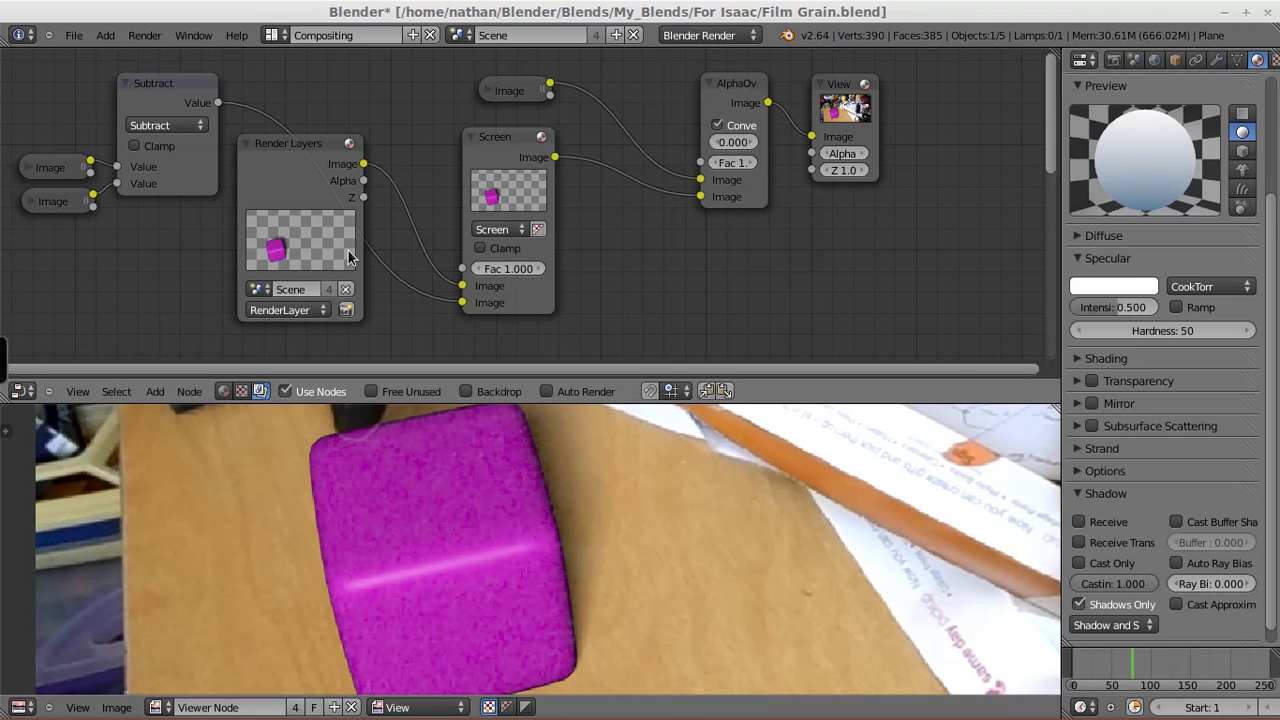
click(836, 95)
click(734, 92)
Add a Composite output fed by AlphaOver, keep only one Composite node, and render frame 77
key(shift+a)
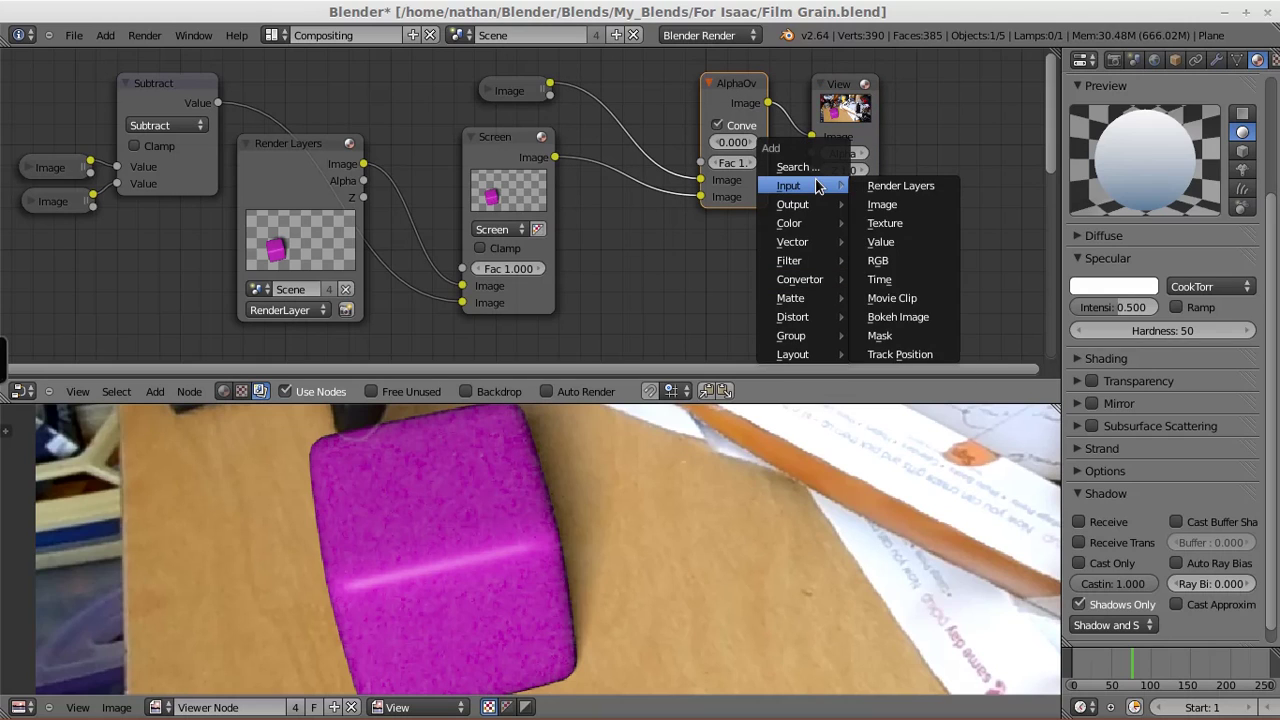
click(890, 205)
scroll(580, 249, down, 2)
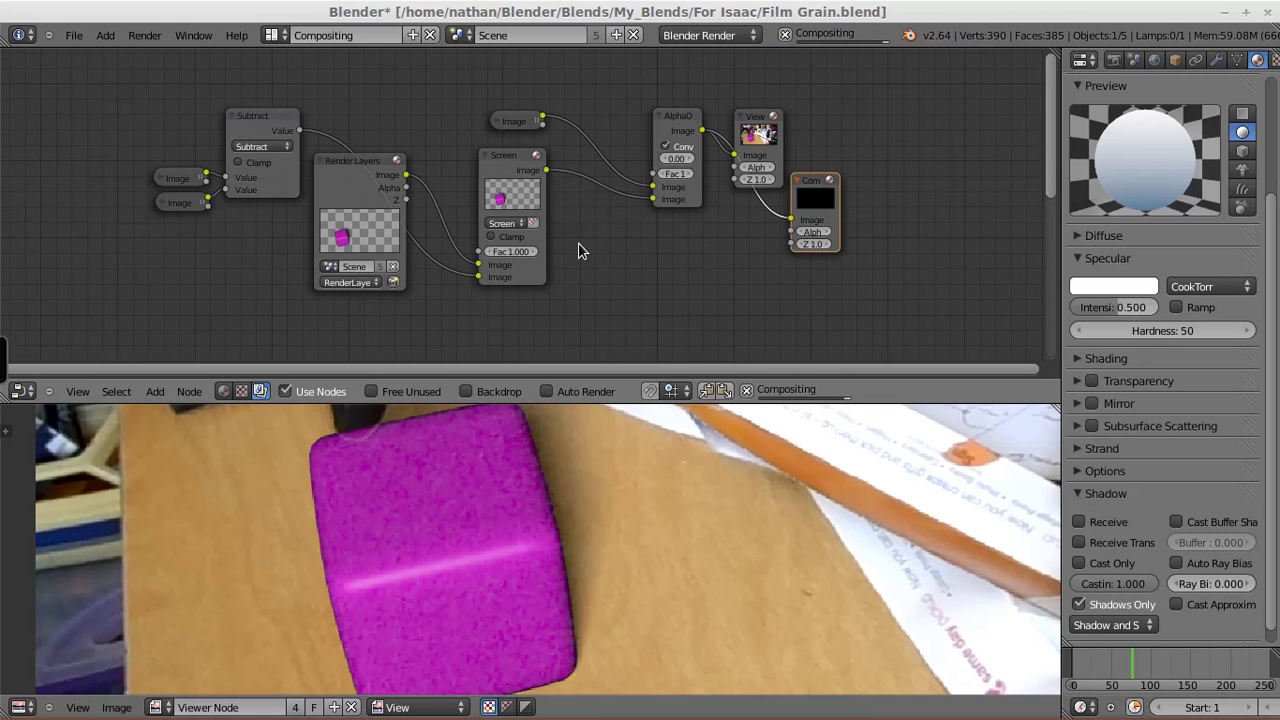
middle_drag(580, 249, 557, 100)
middle_drag(686, 271, 608, 170)
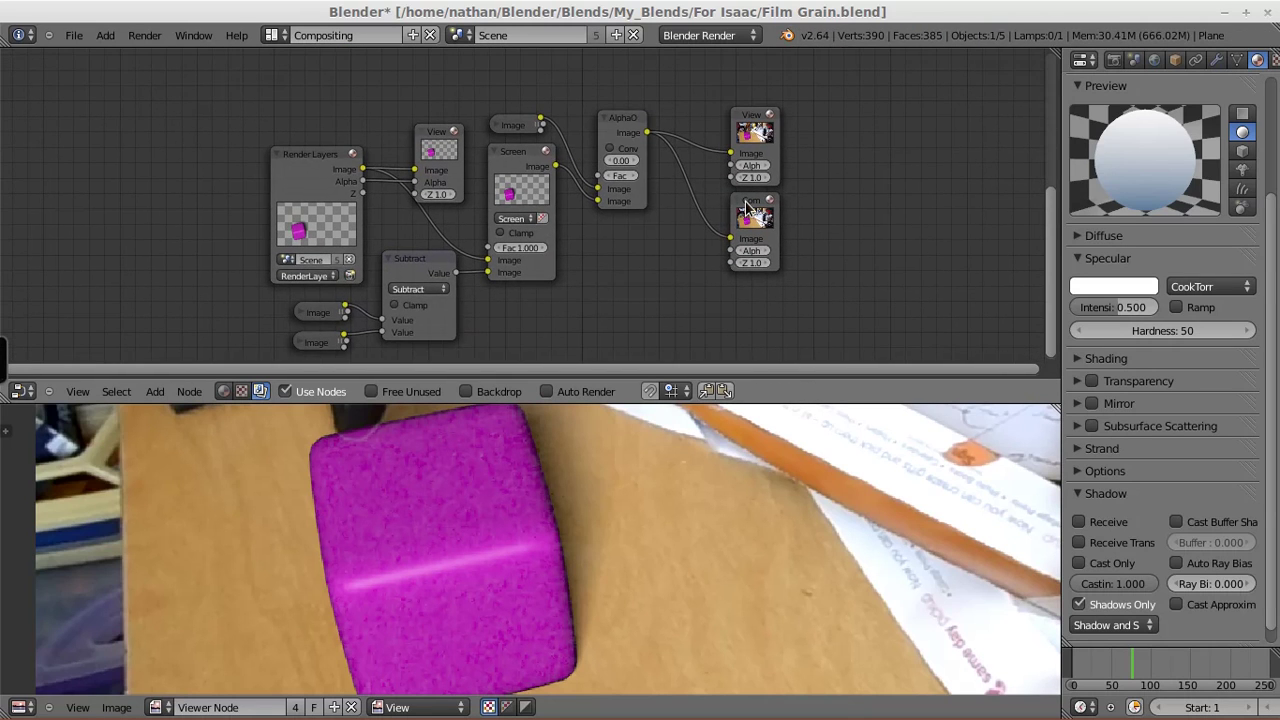
key(x)
key(ctrl+z)
key(ctrl+z)
key(ctrl+z)
key(ctrl+z)
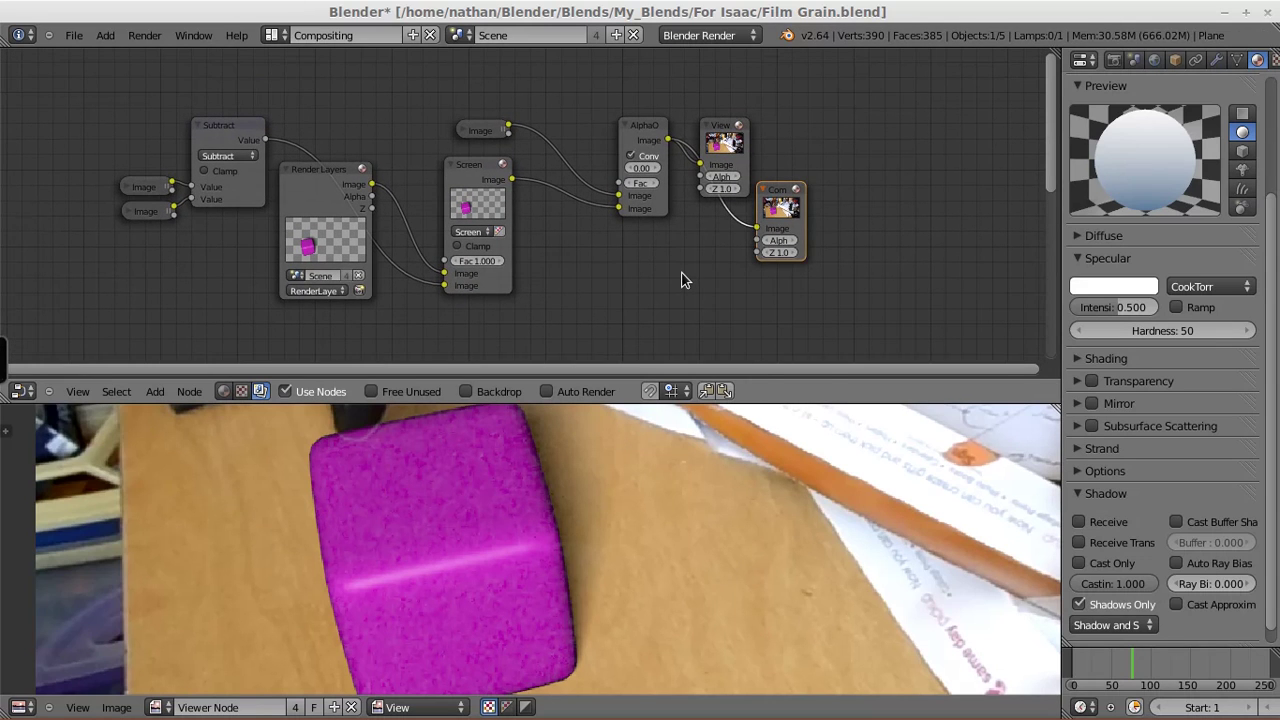
key(F12)
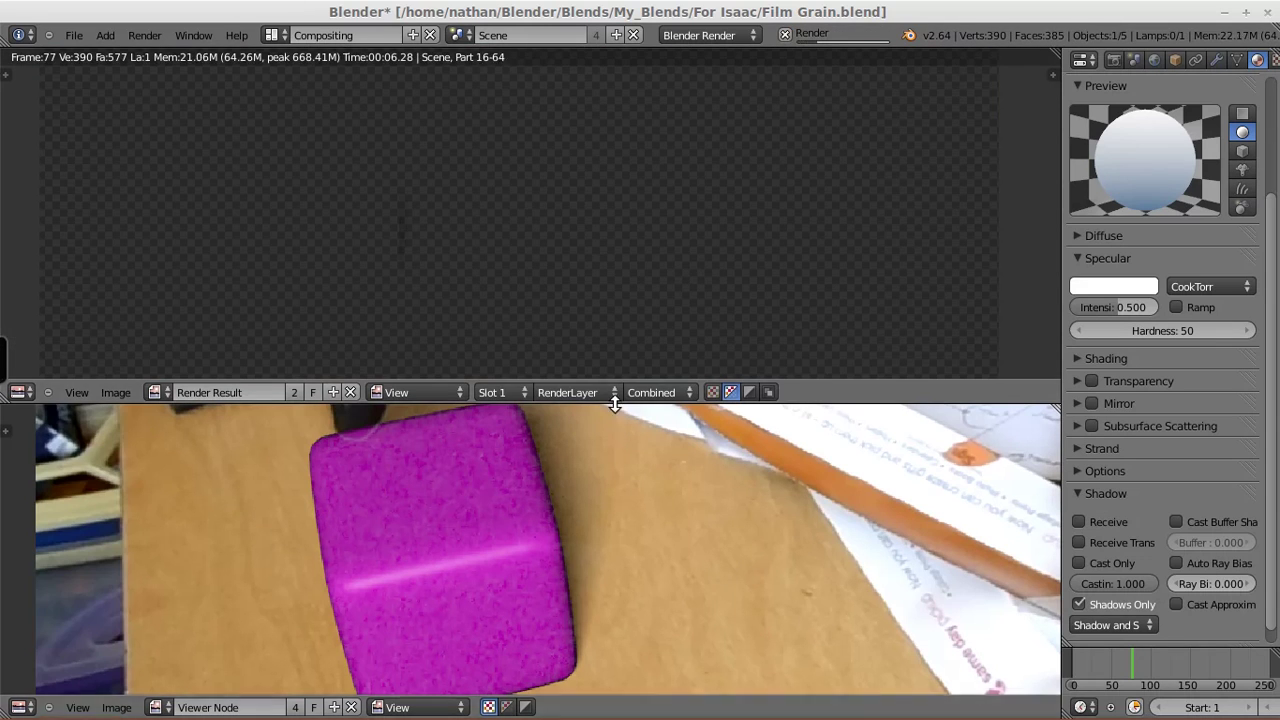
Enlarge, pan and zoom the frame 77 Render Result, then view it full screen to inspect the grainy cube
drag(614, 402, 621, 510)
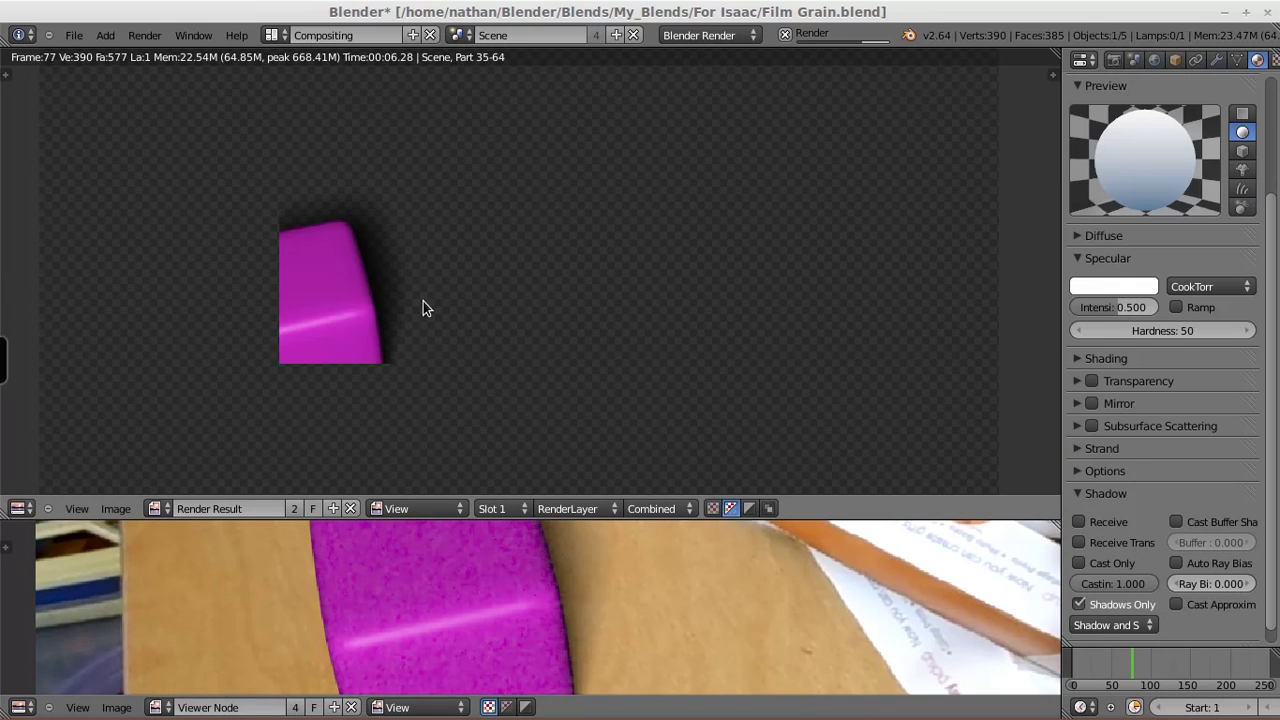
middle_drag(374, 297, 384, 260)
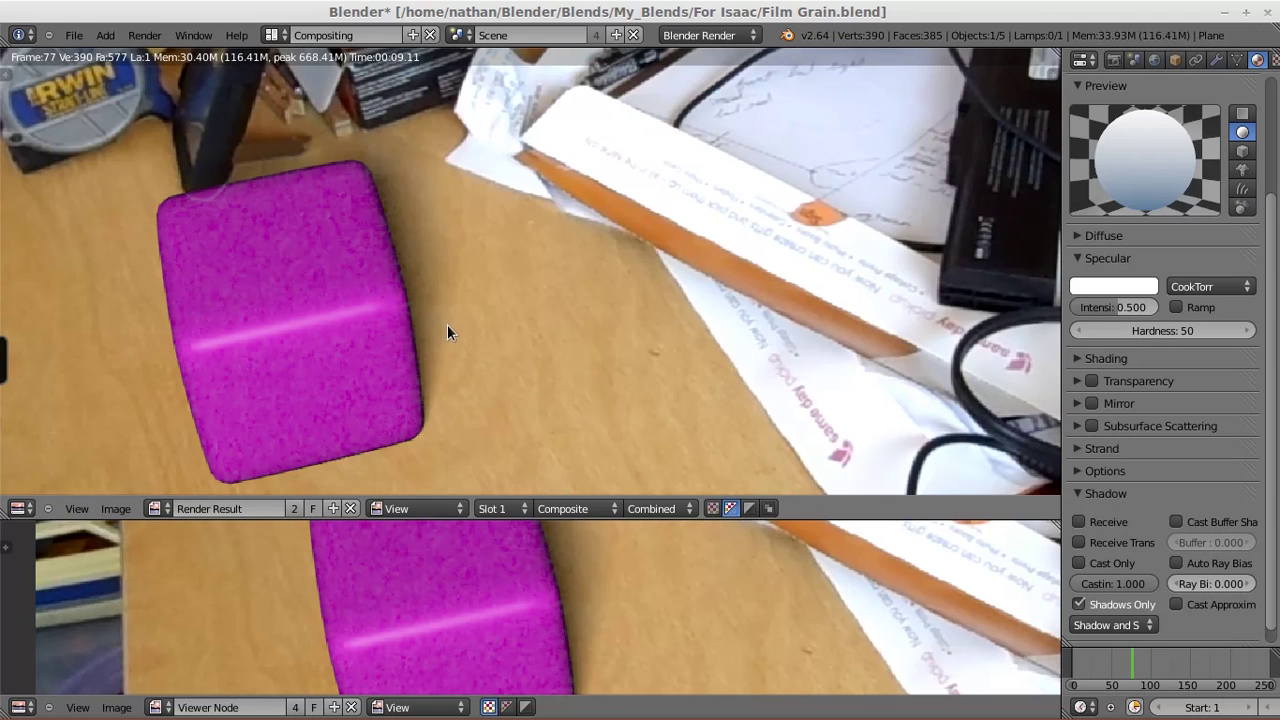
scroll(495, 389, down, 2)
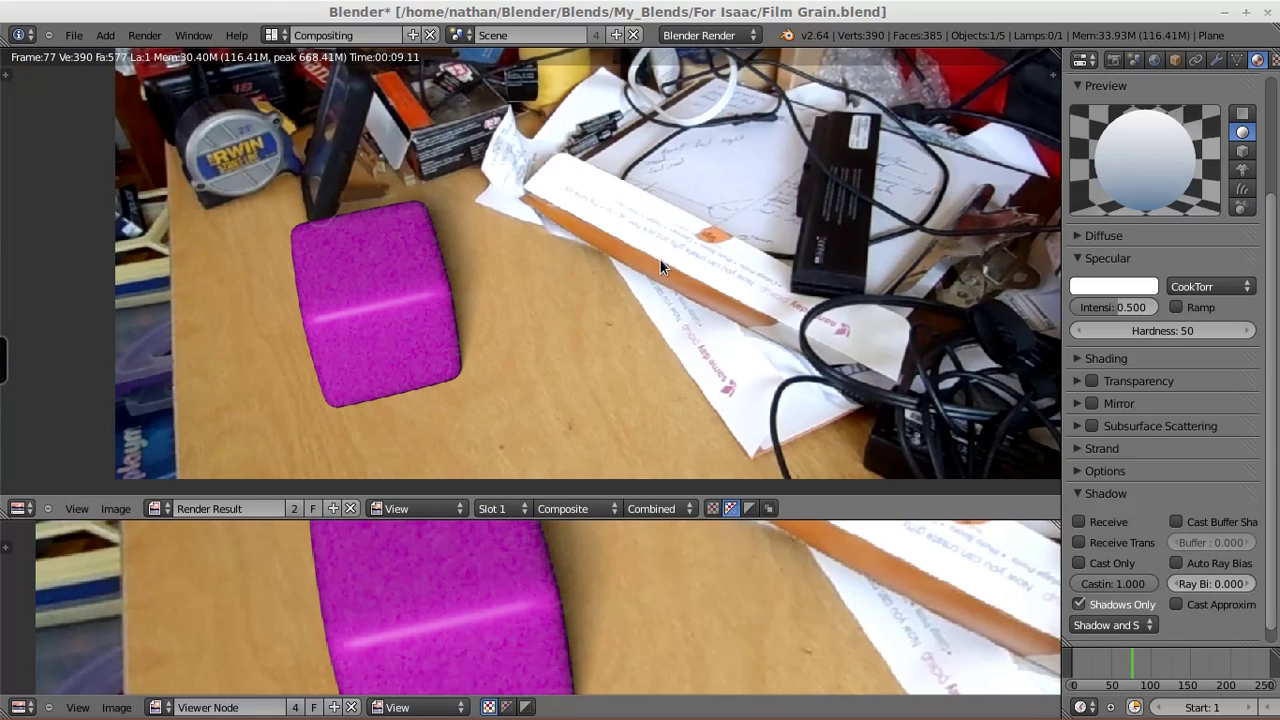
middle_drag(660, 260, 548, 279)
key(ctrl+Up)
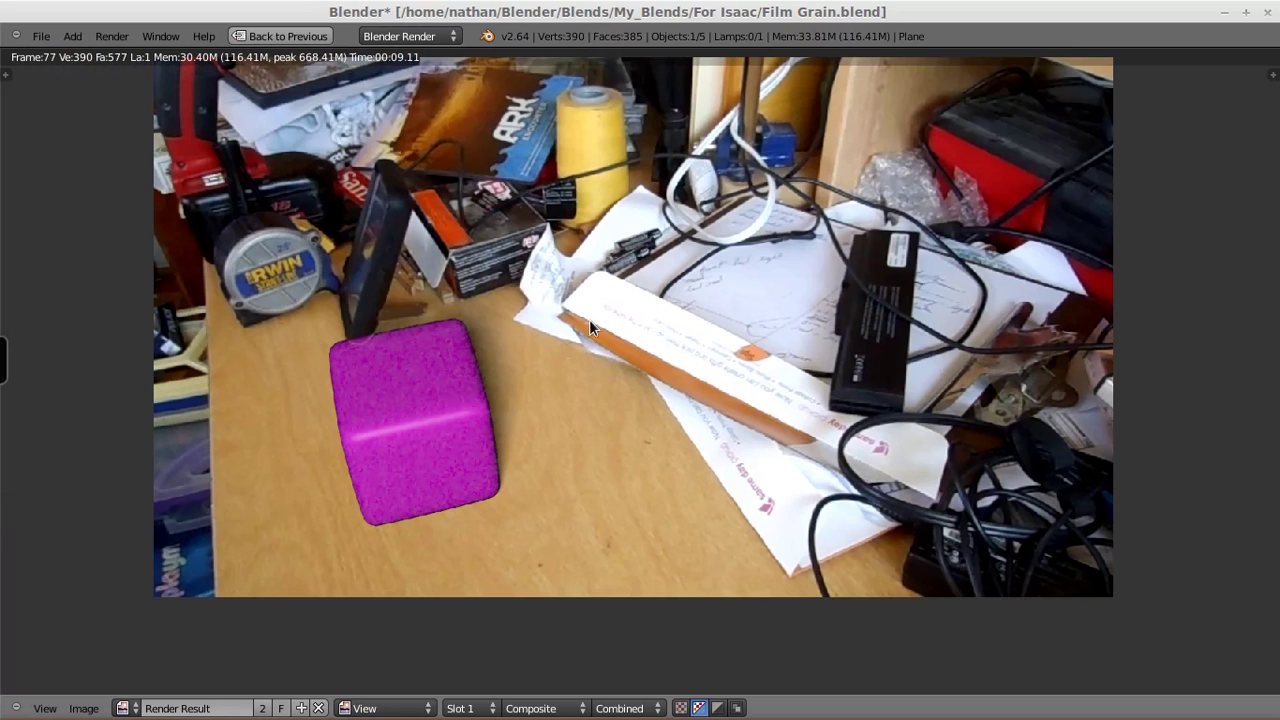
mouse_move(601, 323)
middle_down()
mouse_move(543, 357)
mouse_move(609, 323)
middle_up()
scroll(530, 352, up, 1)
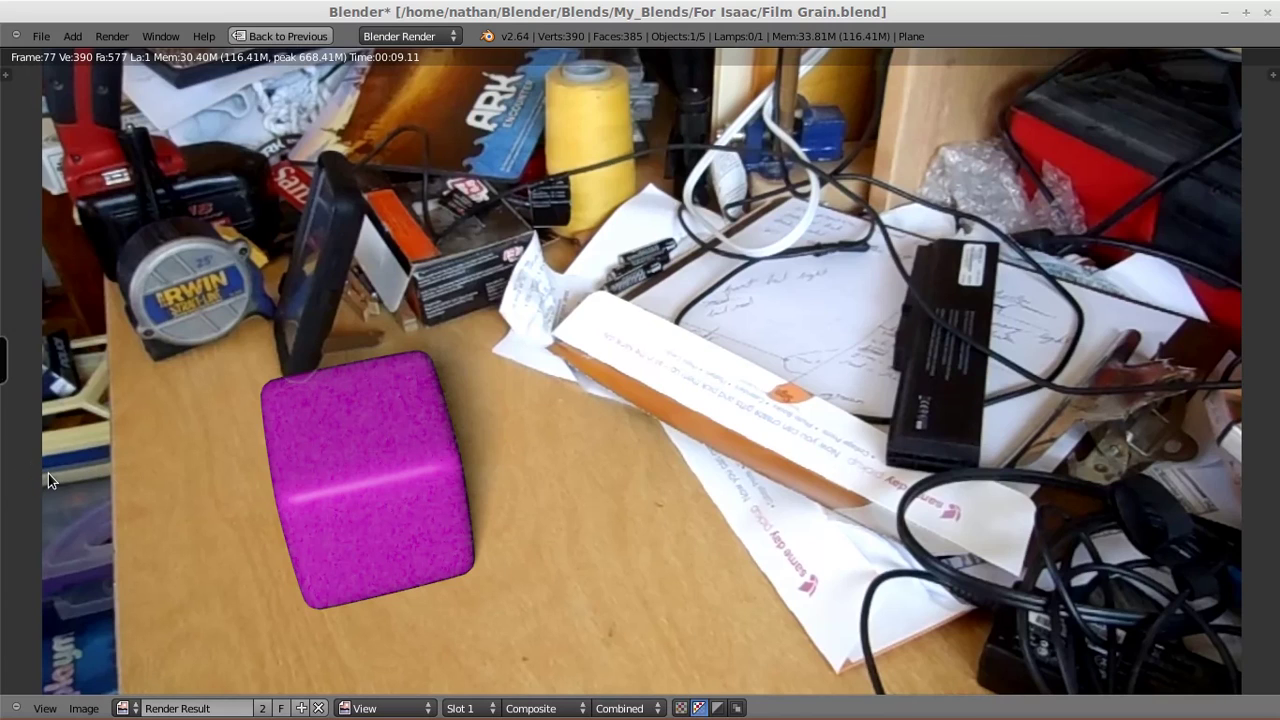
Restore the compositing layout and bring the node tree back into the upper area
key(ctrl+Up)
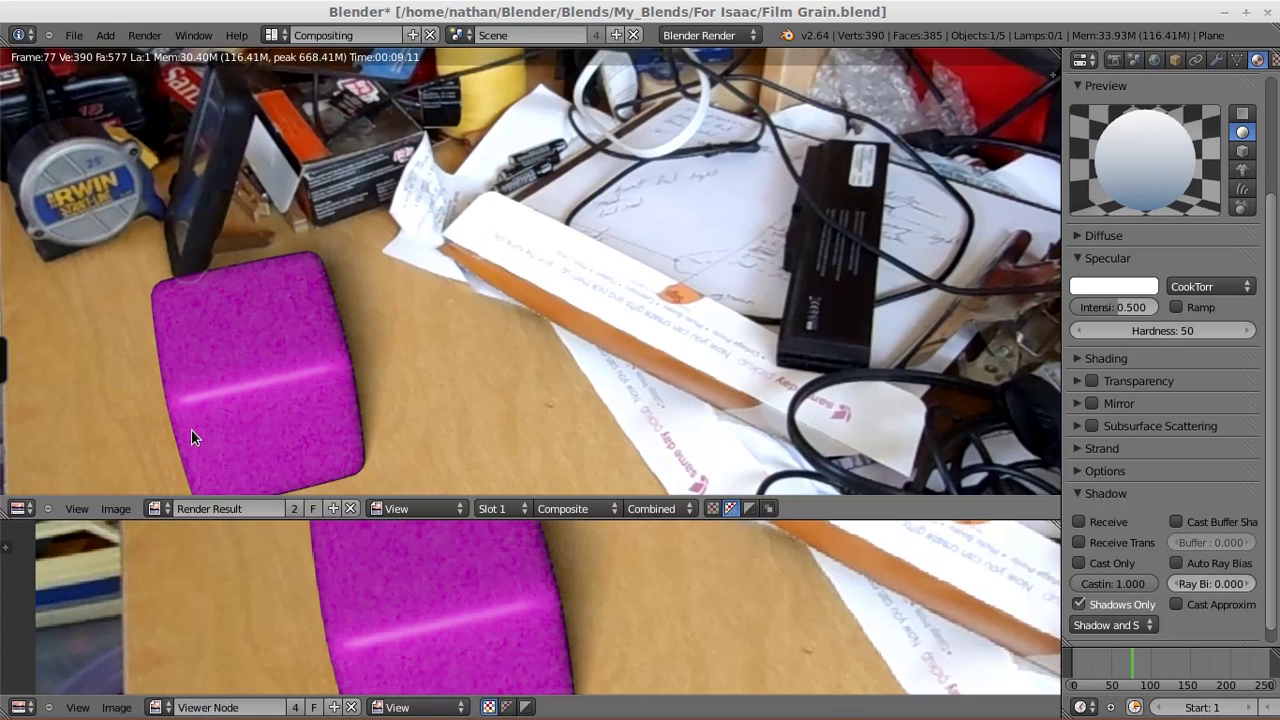
scroll(219, 383, down, 2)
key(shift+F3)
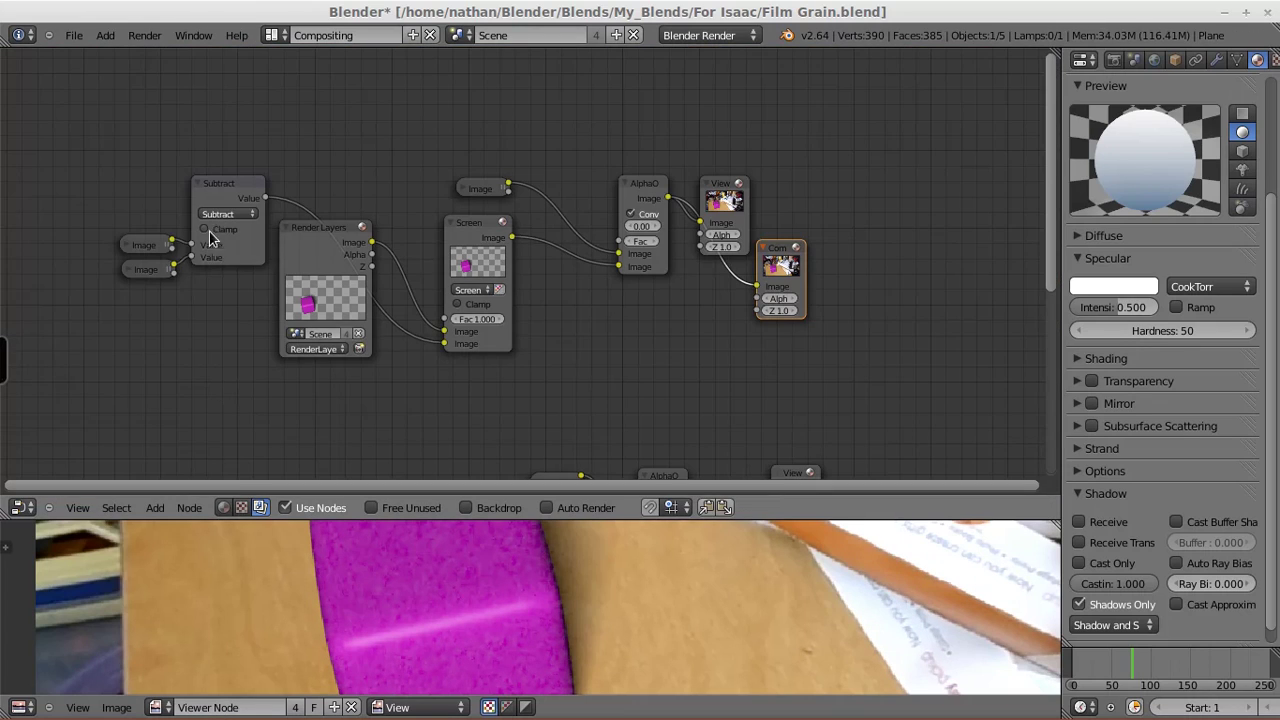
Link the Subtract node's Value output to the Viewer and enlarge the backdrop preview
drag(265, 198, 712, 226)
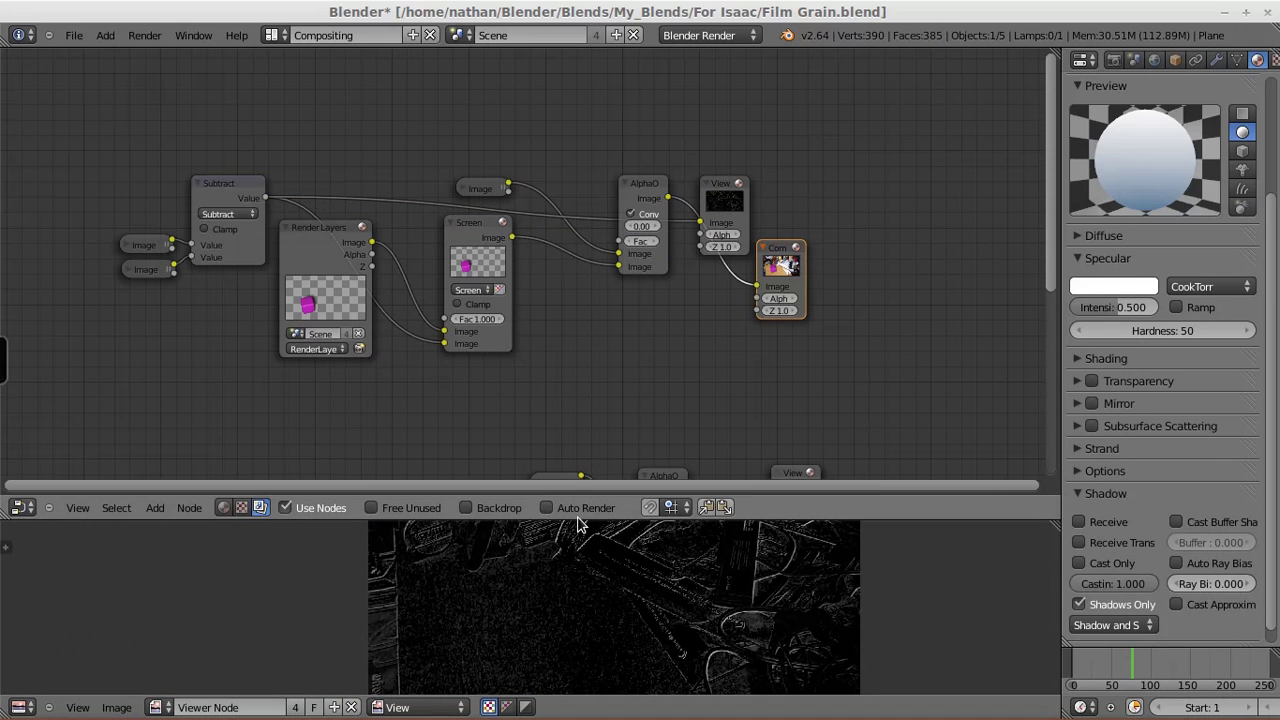
drag(580, 519, 581, 250)
scroll(500, 480, up, 2)
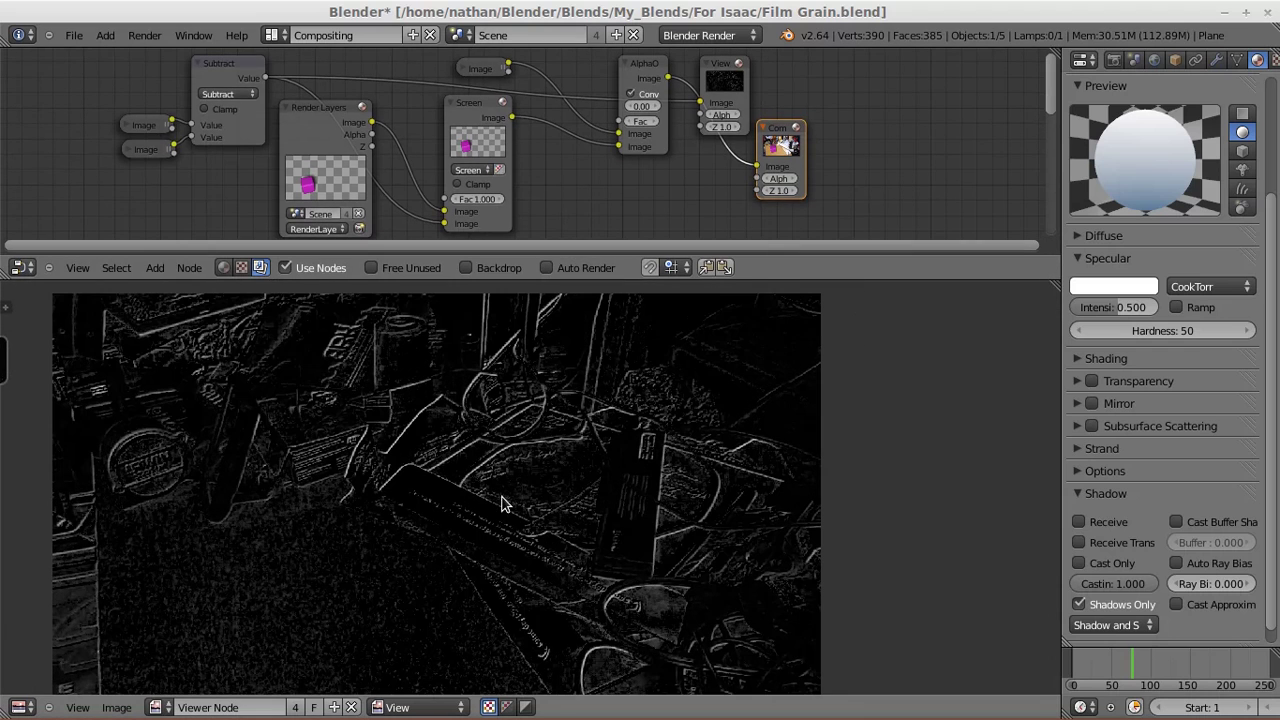